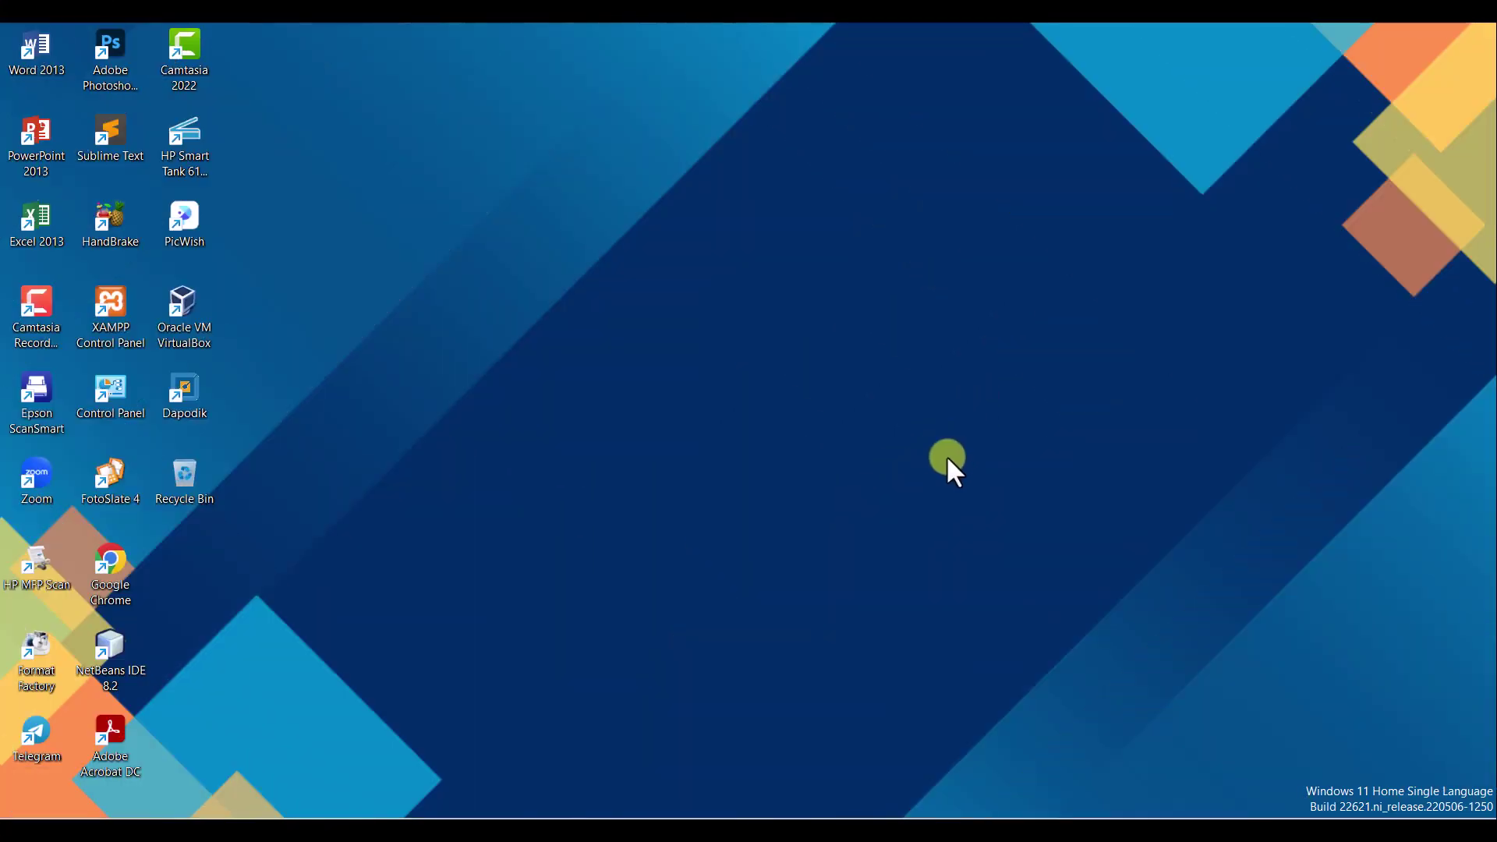
Step: Launch Google Chrome from the taskbar shortcut to get a new tab
left_click(895, 811)
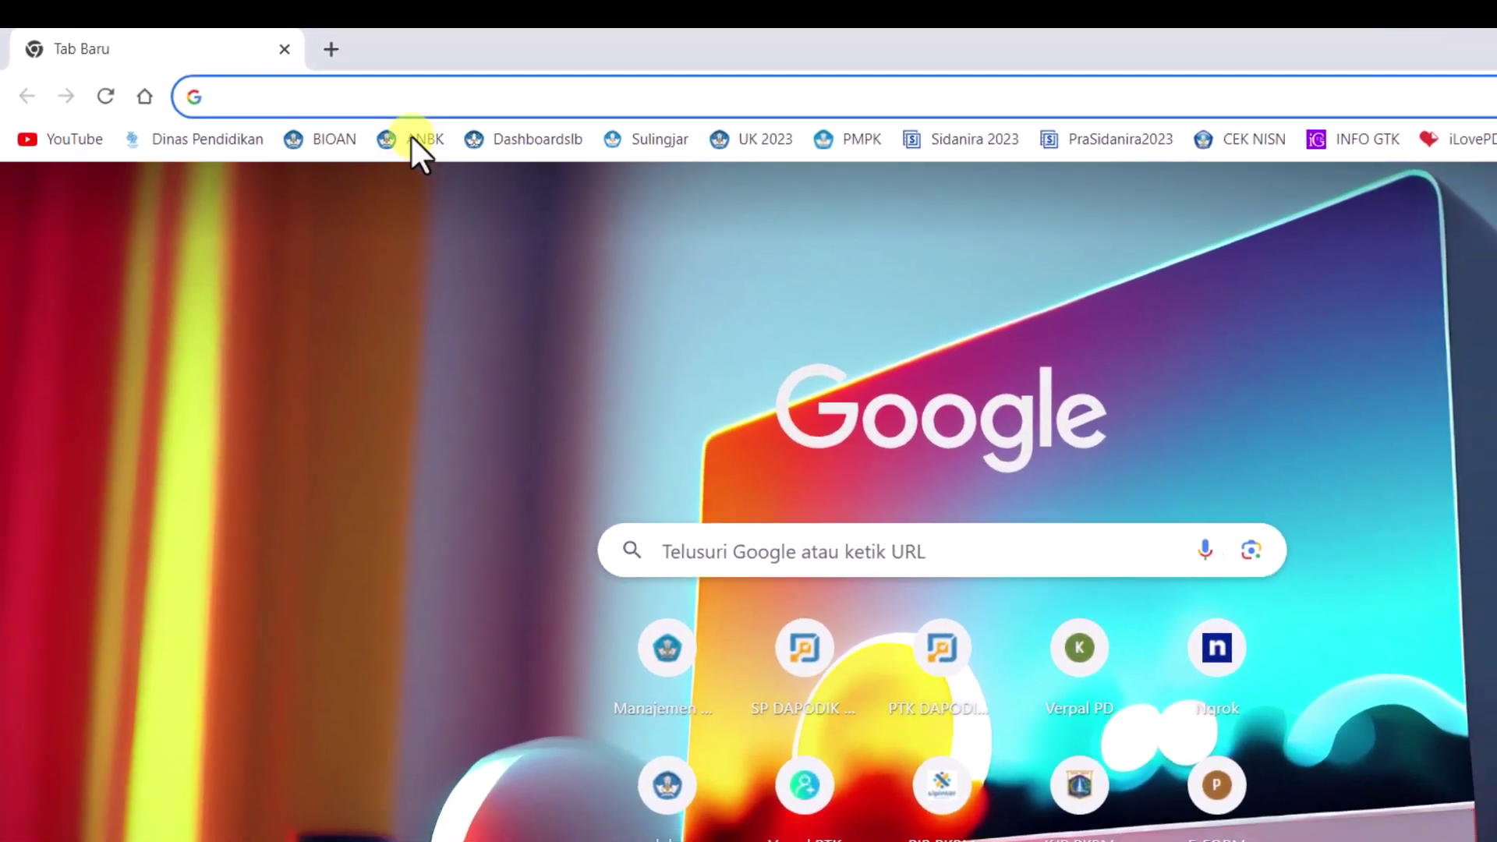
Step: Log in to the ANBK portal from its bookmark by entering the security code
left_click(410, 137)
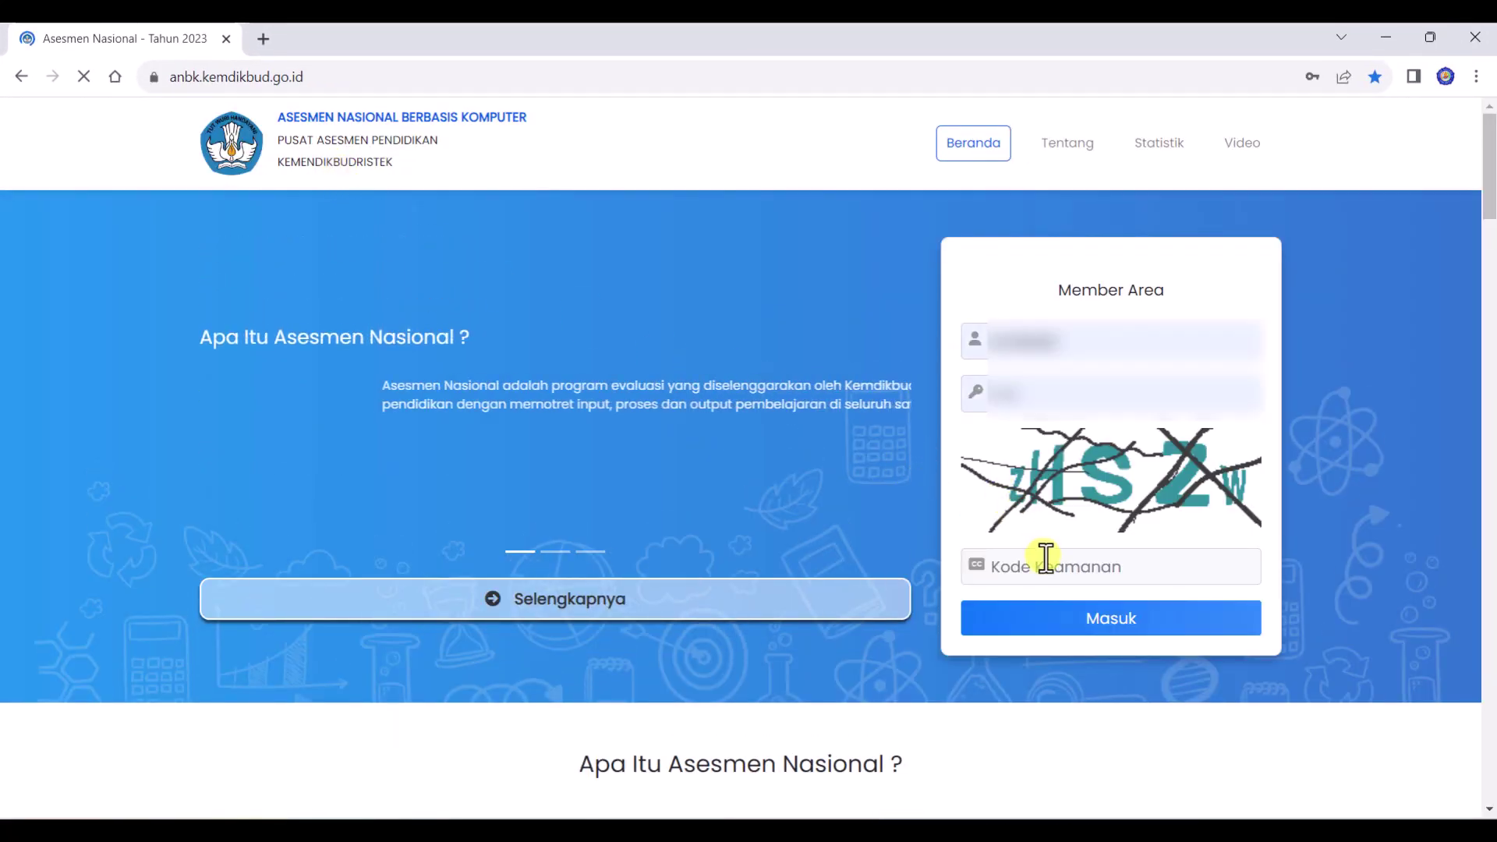
left_click(1043, 563)
type("zHSZw")
key("Return")
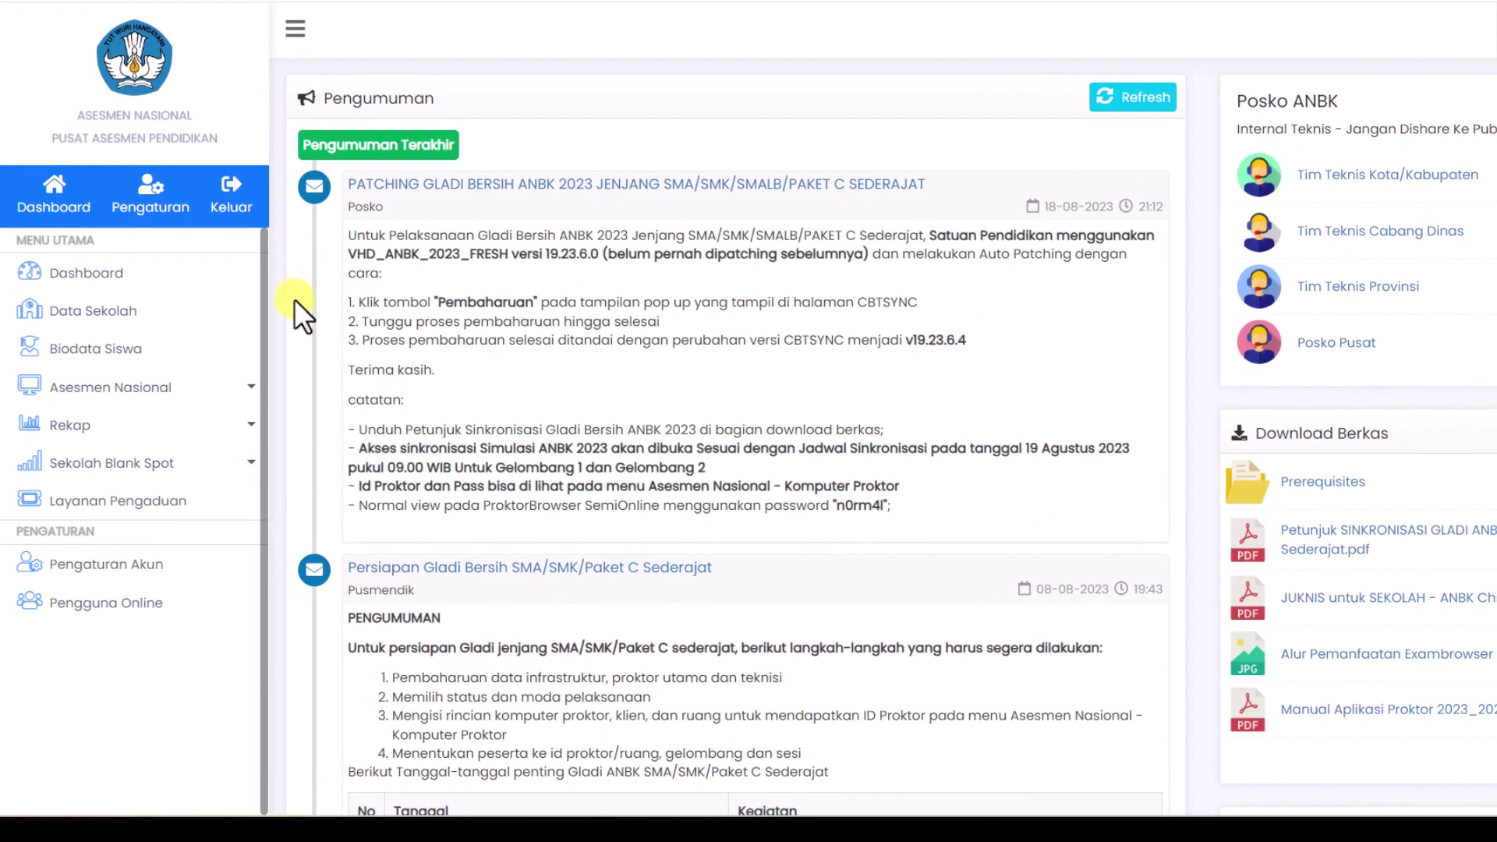
Step: Expand Asesmen Nasional in the sidebar and open the Pakta Integritas list
left_click(204, 384)
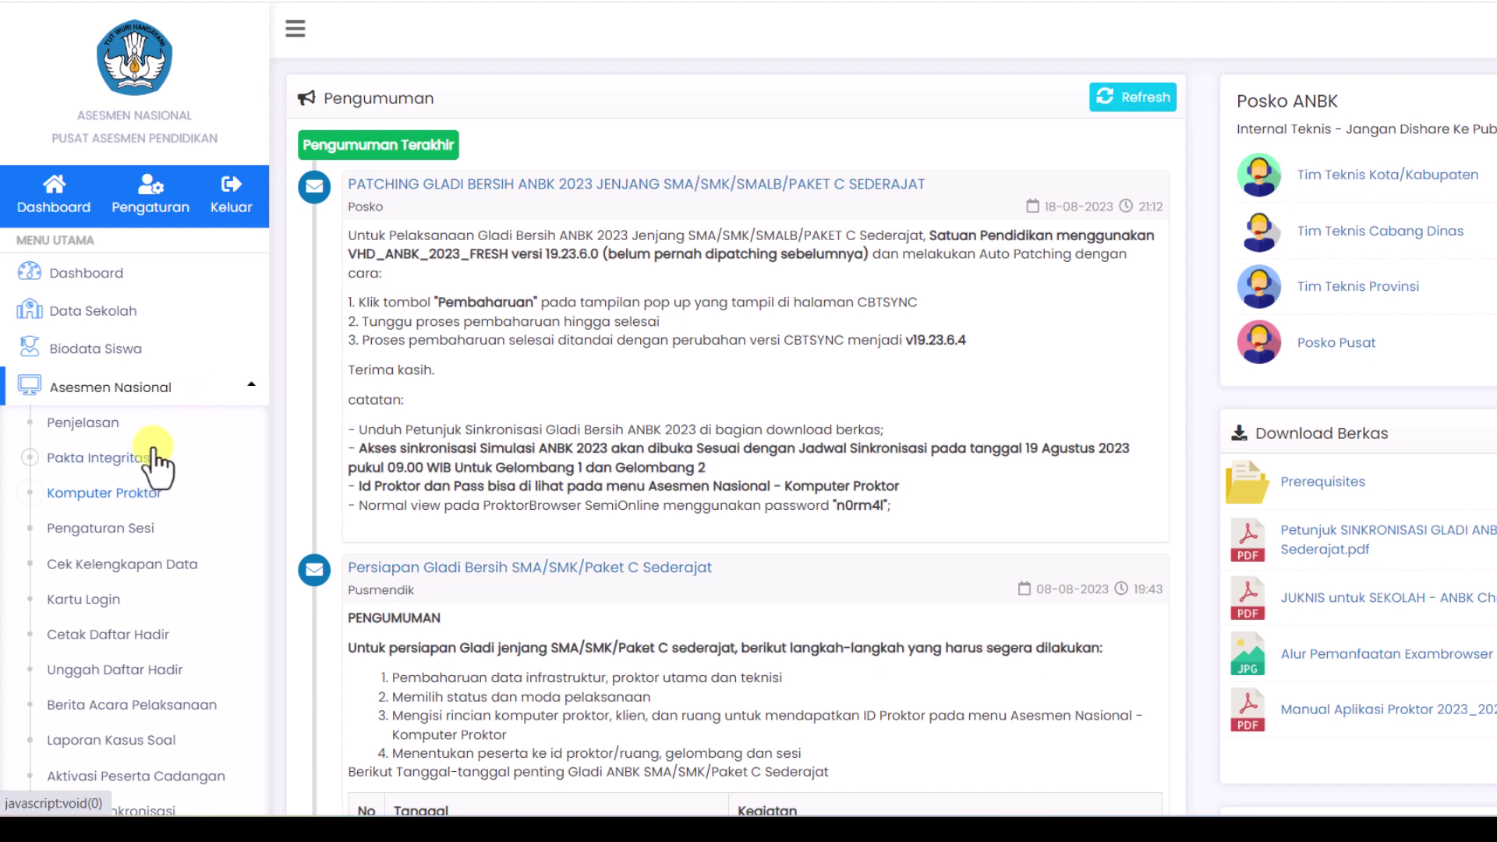
left_click(98, 462)
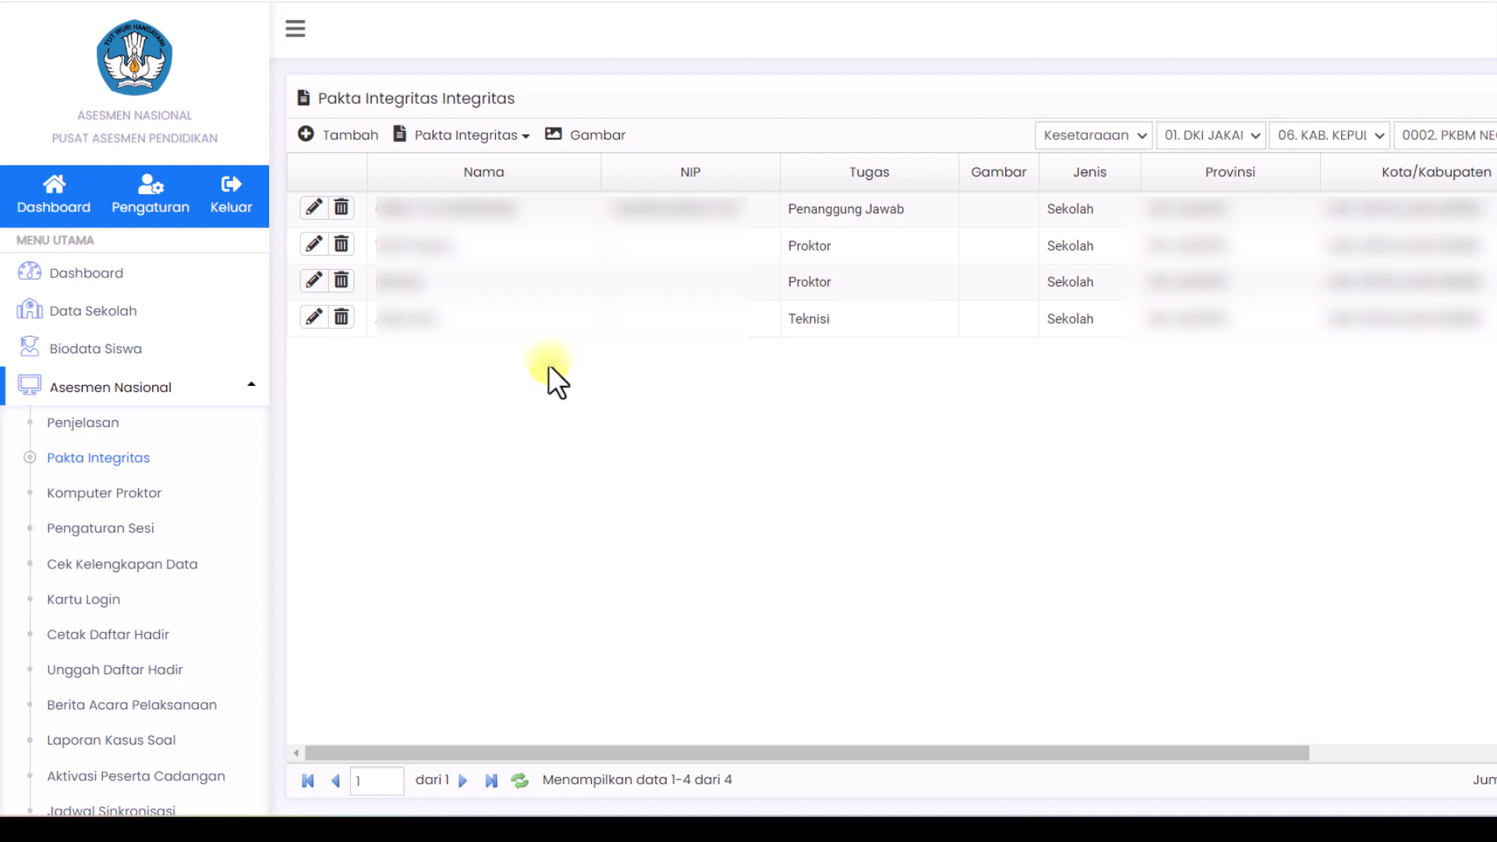
Step: Start a new Pakta Integritas entry with NIP '-' and the staff member's full name
left_click(340, 139)
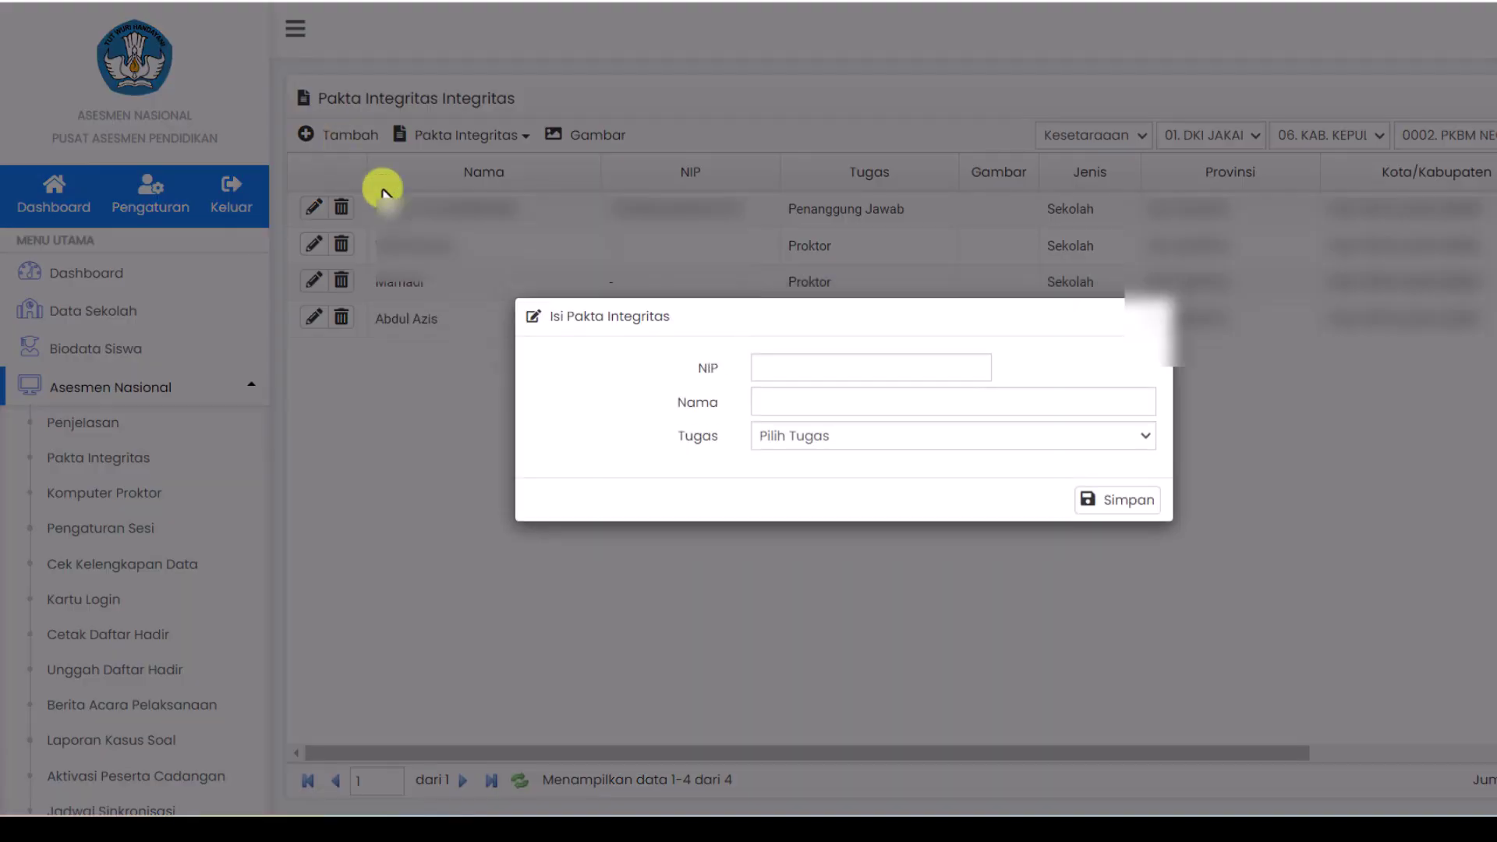
left_click(886, 371)
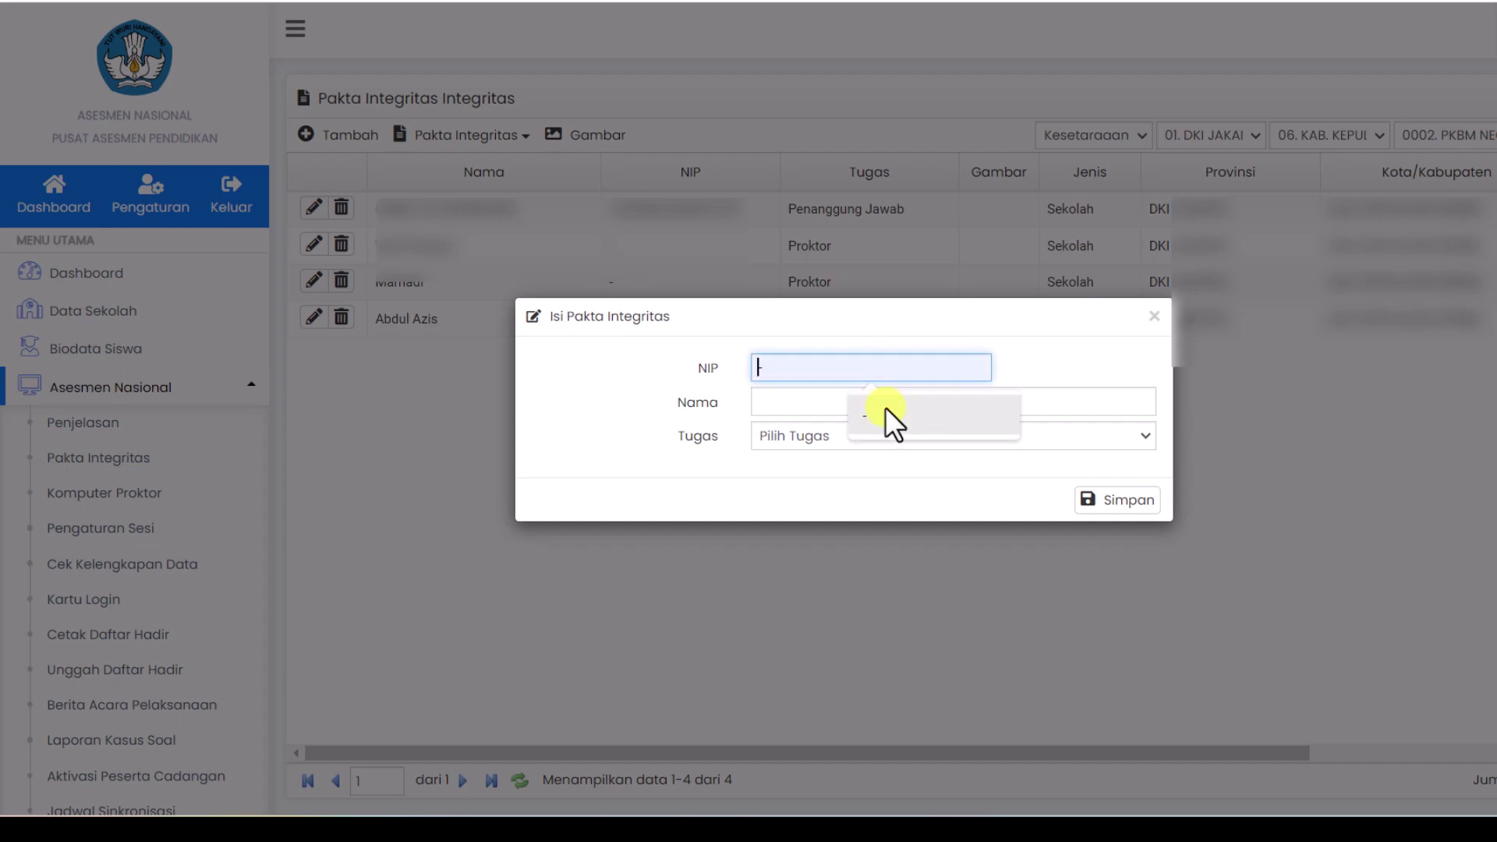
left_click(886, 407)
left_click(886, 405)
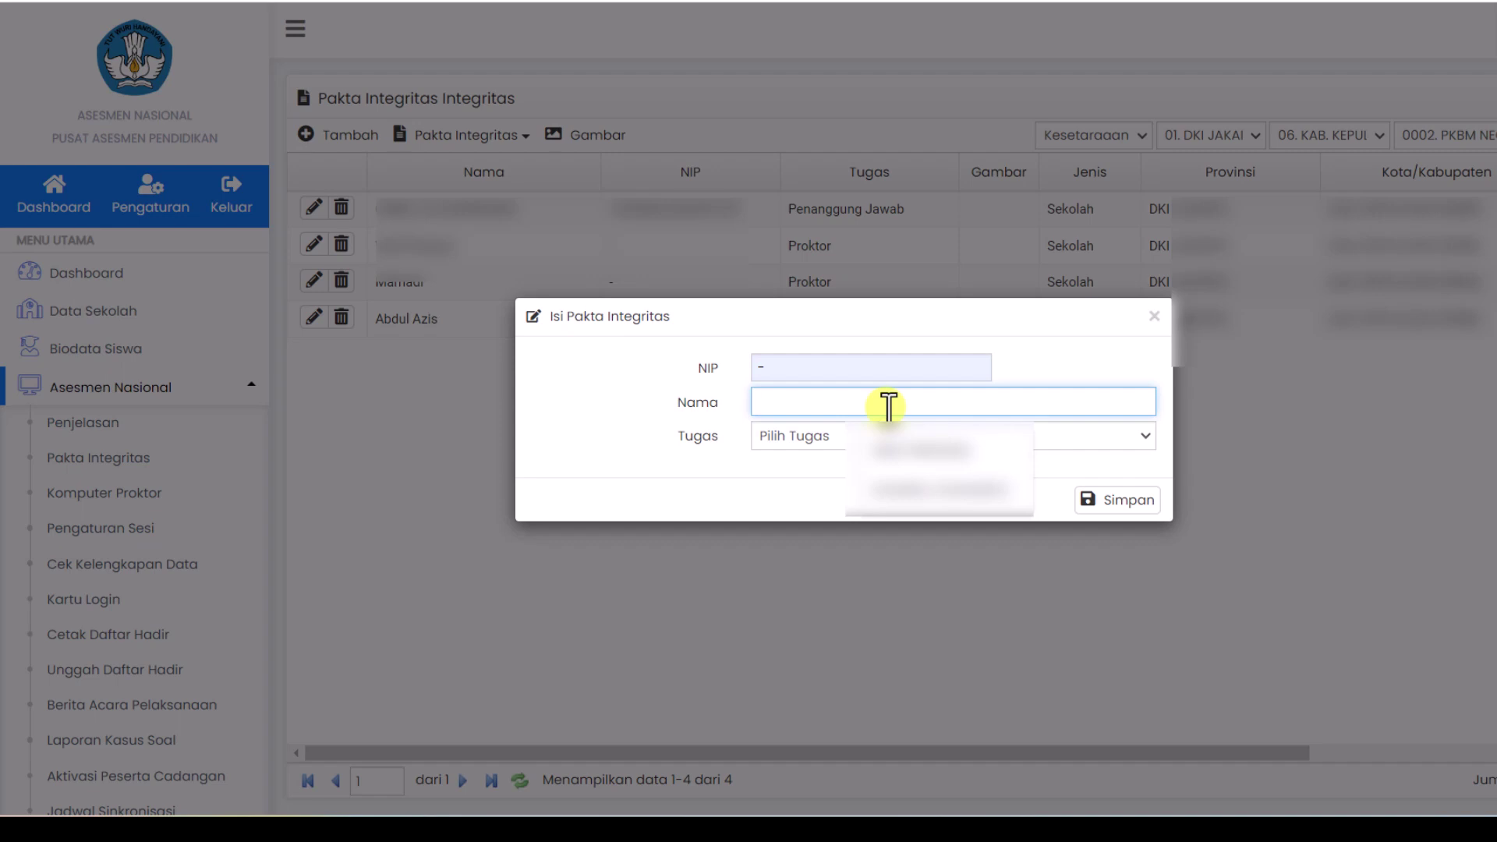
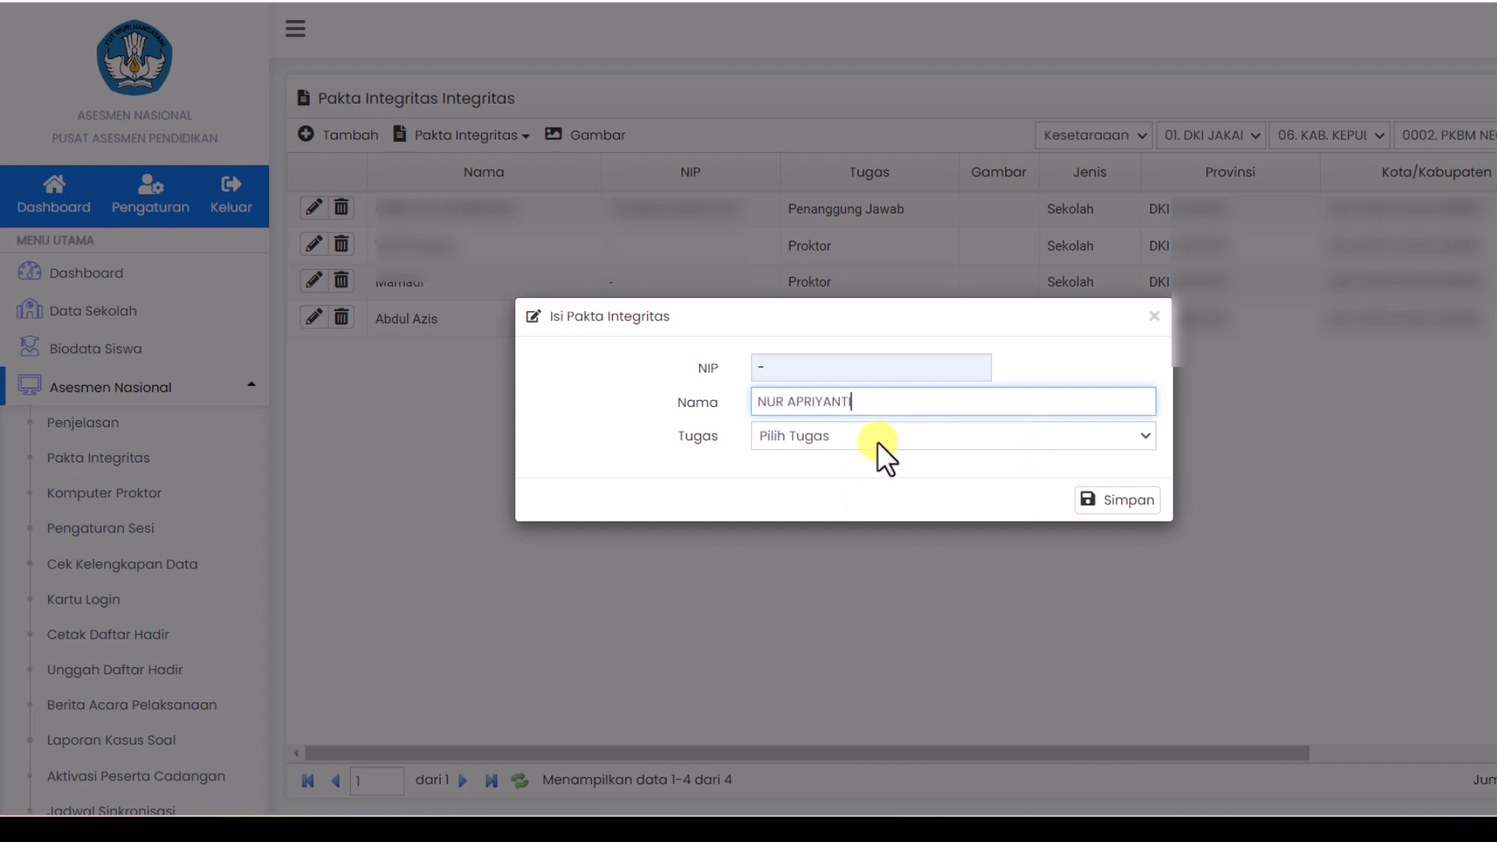
Step: Set Tugas Pengawas, Jenjang SMP/MTs, Sekolah 0004. SMP NEGERI 260, and save the entry
left_click(887, 433)
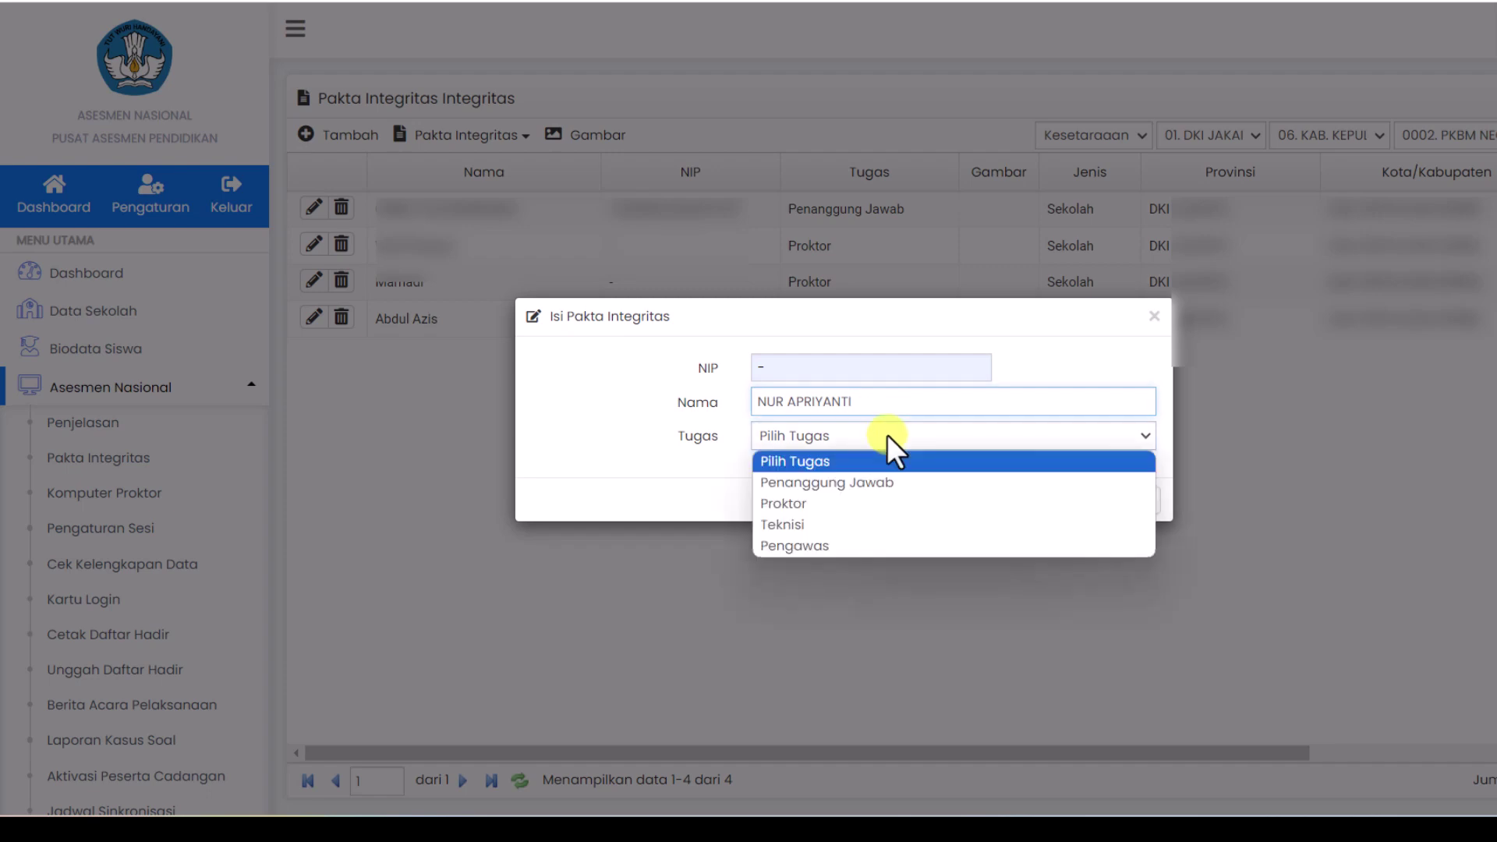
left_click(854, 544)
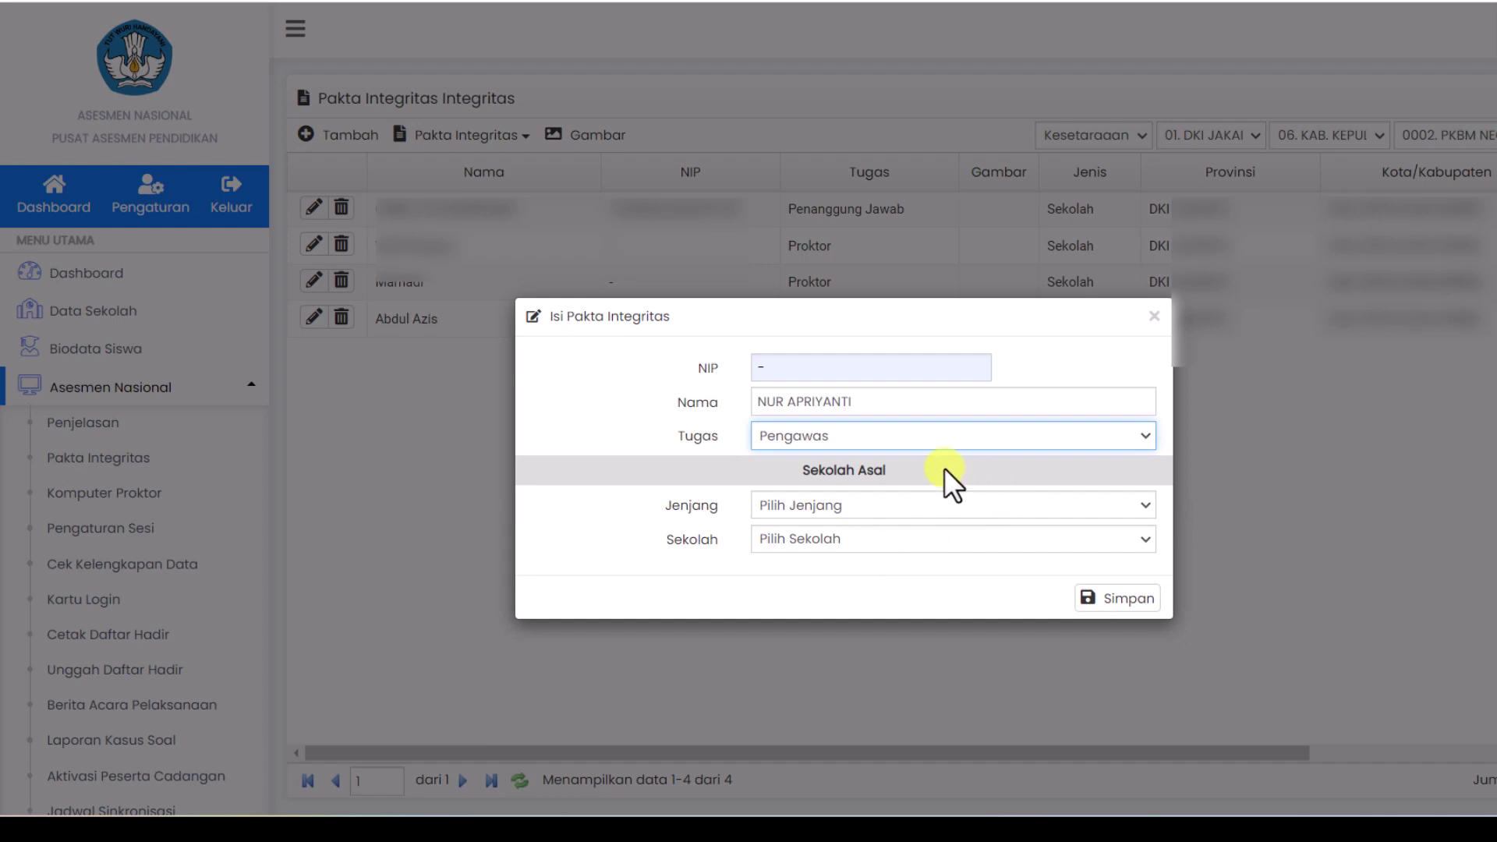
left_click(890, 507)
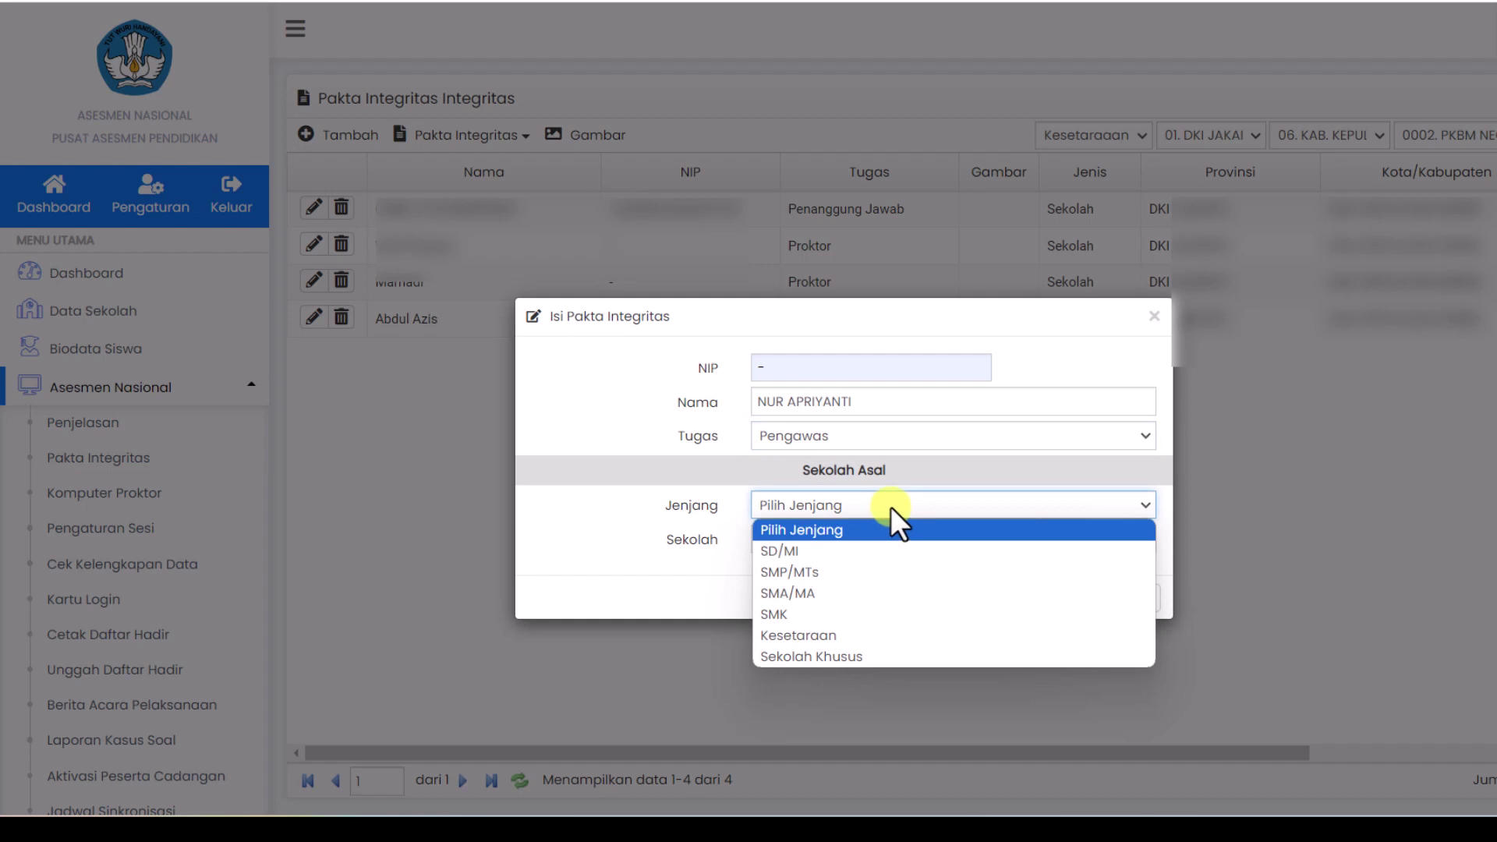
left_click(863, 569)
left_click(934, 538)
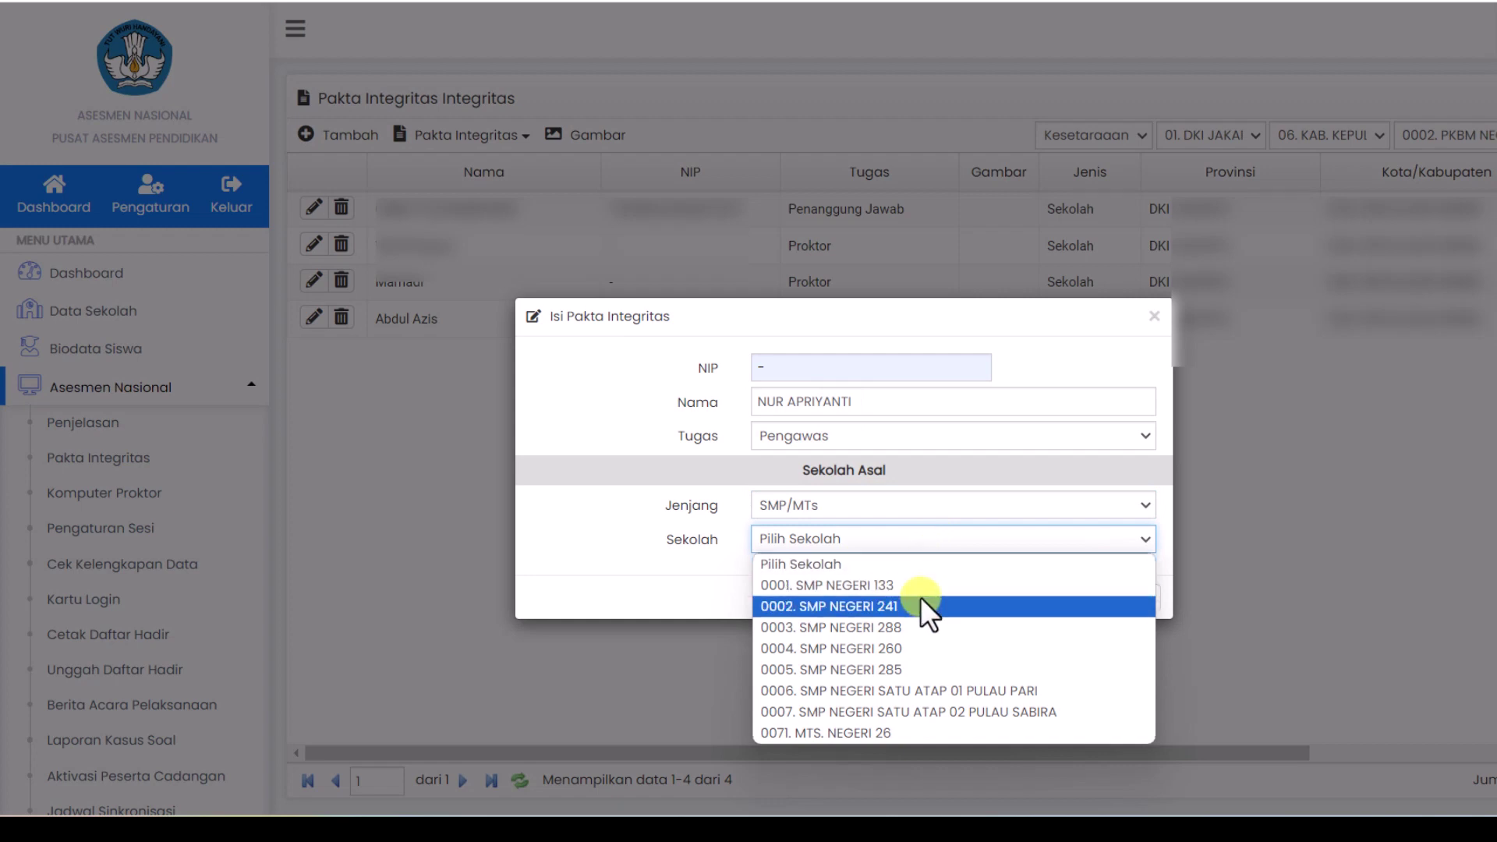
left_click(909, 643)
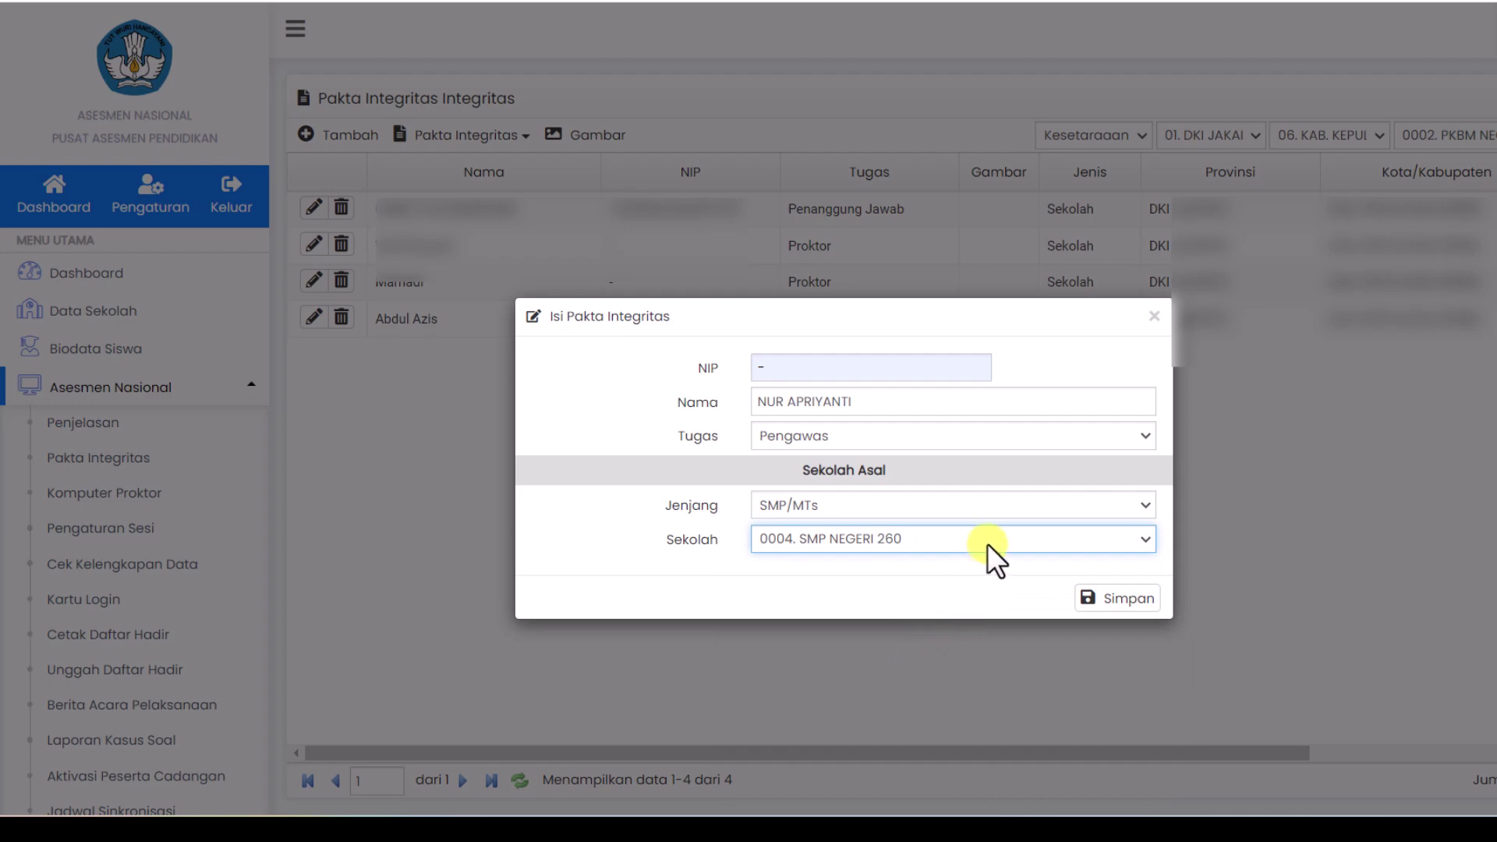
left_click(1127, 600)
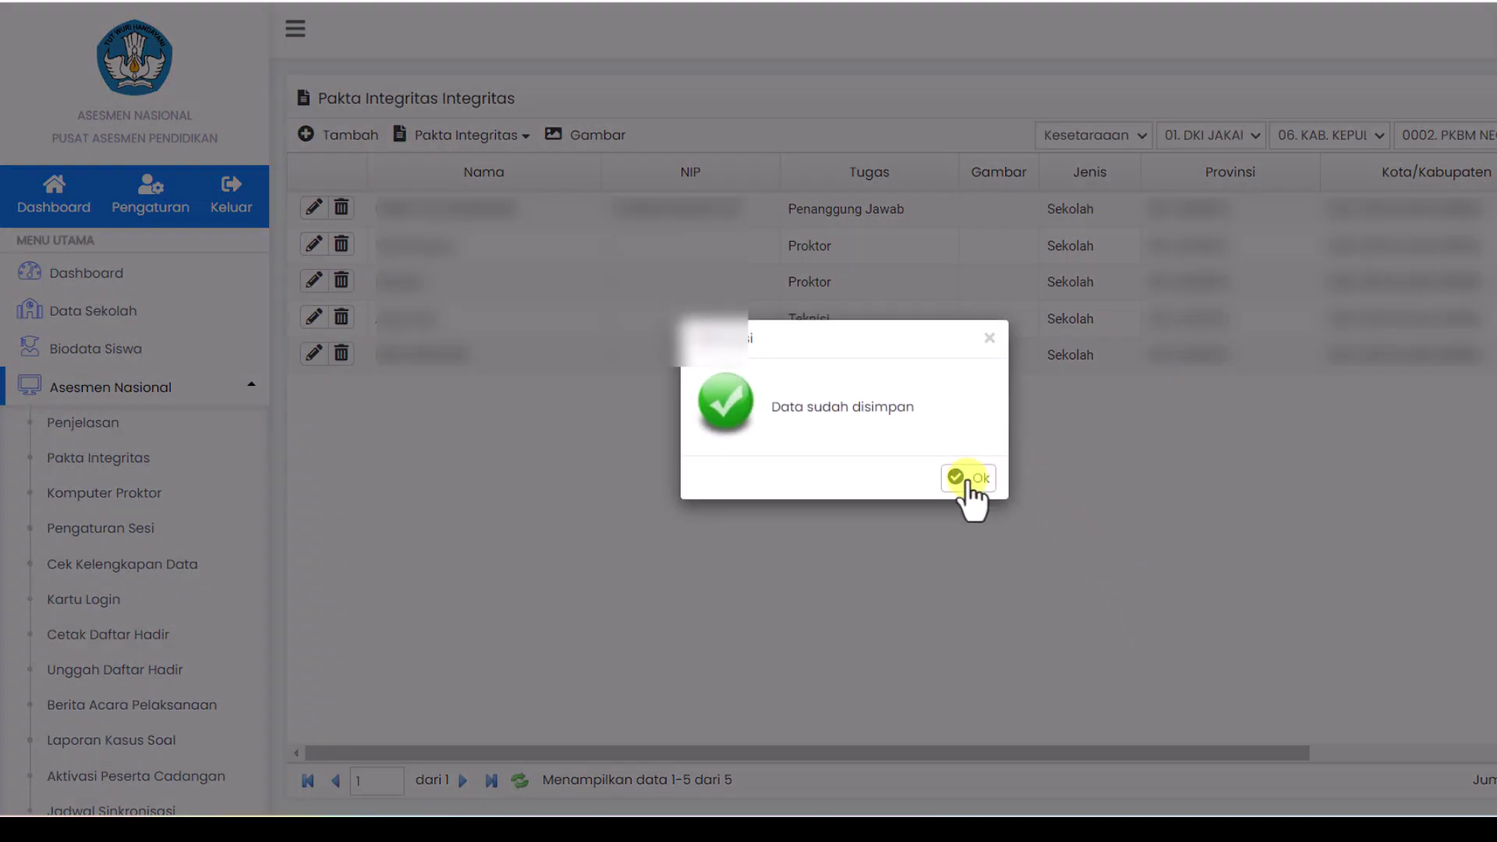
Step: Dismiss the 'Data sudah disimpan' notice and open the Komputer Proktor table
left_click(966, 481)
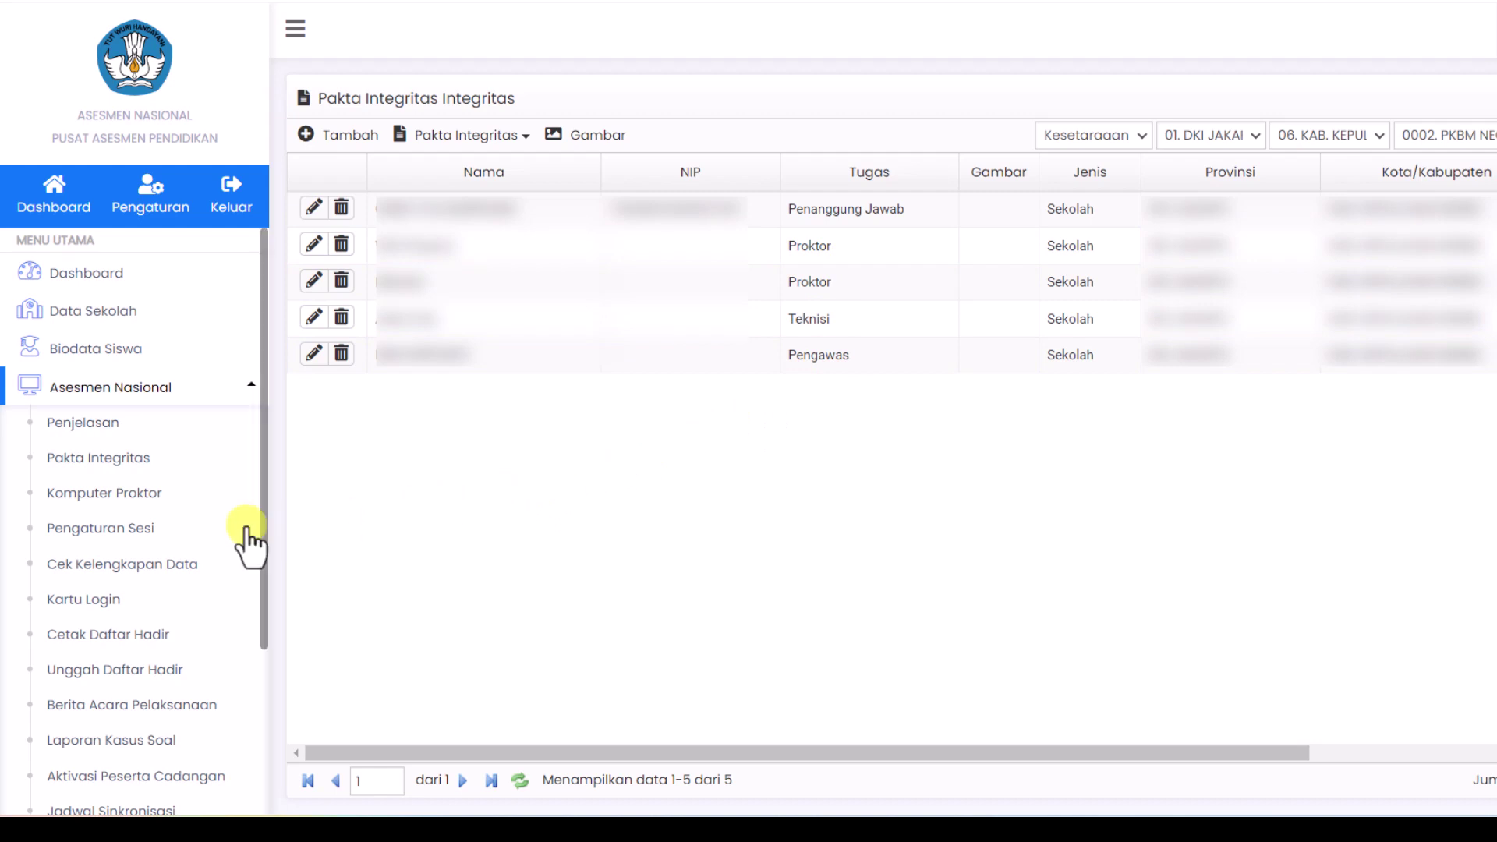
left_click(99, 499)
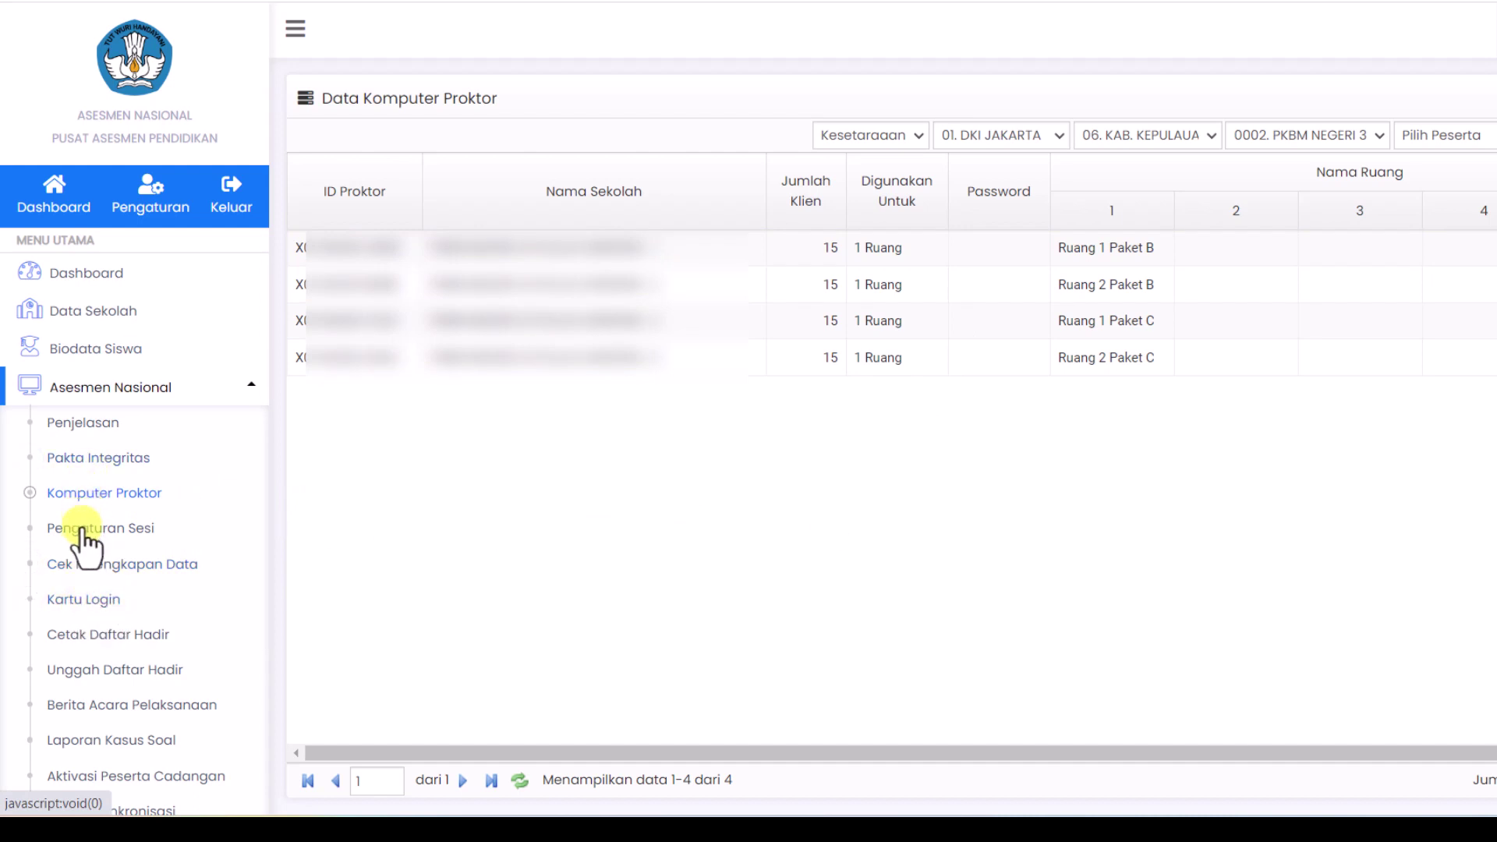
Step: Generate Paket C/Ulya login cards for Semua Gelombang and Semua Sesi
left_click(84, 600)
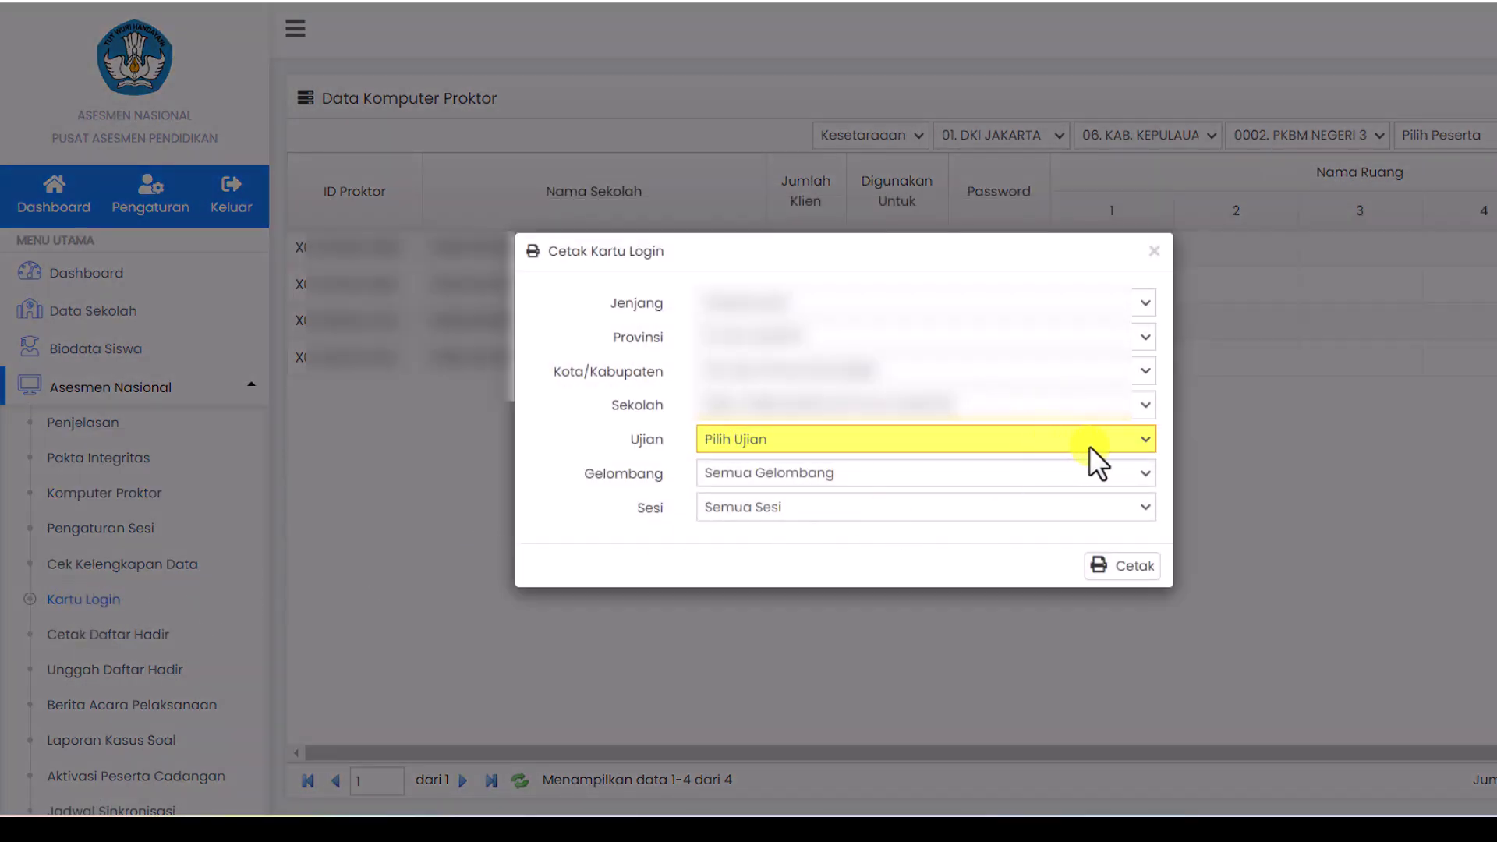
left_click(1130, 441)
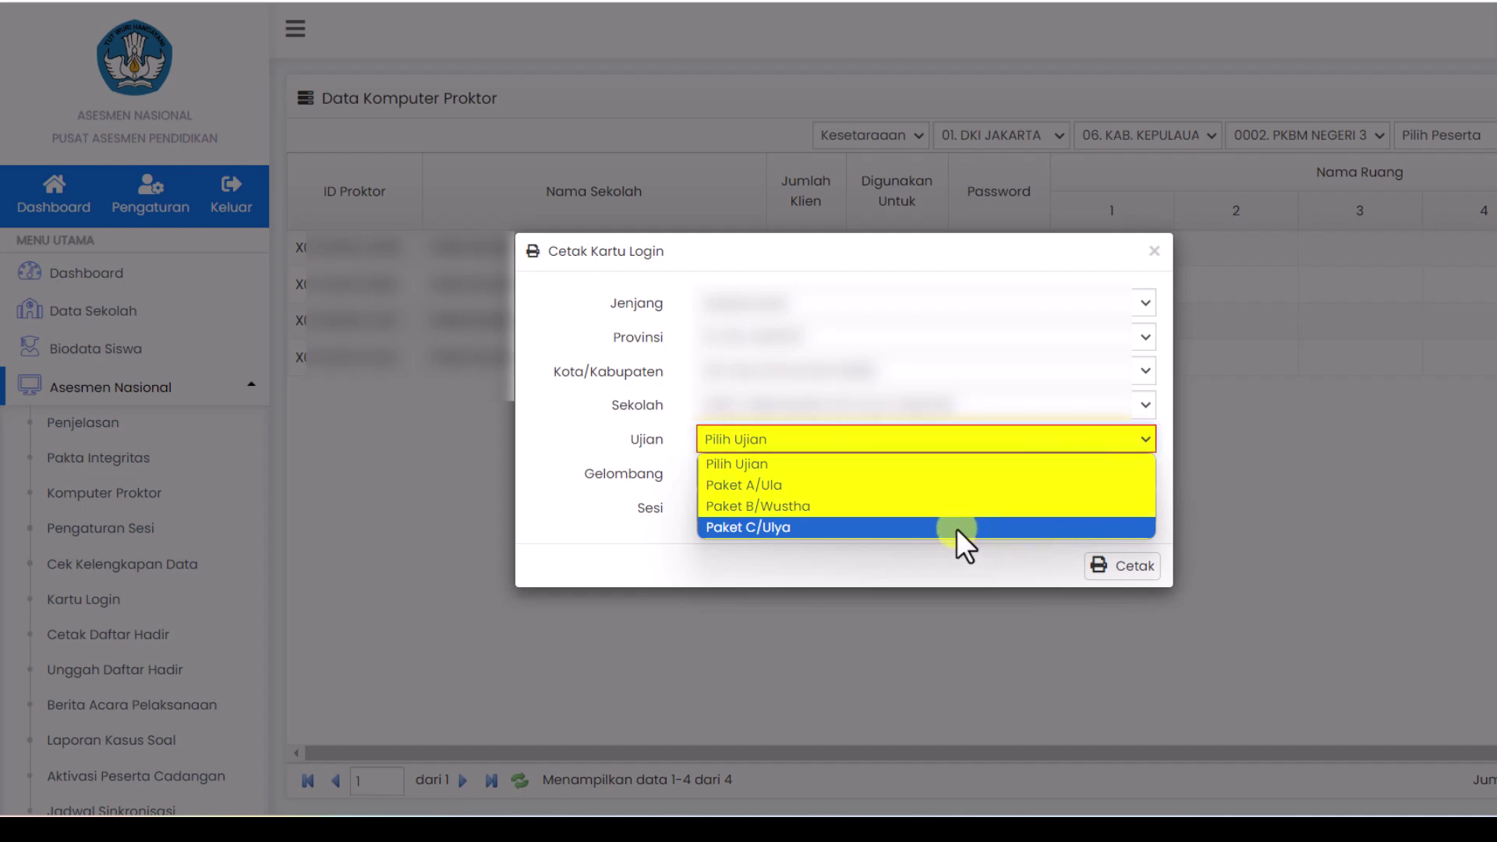
left_click(922, 529)
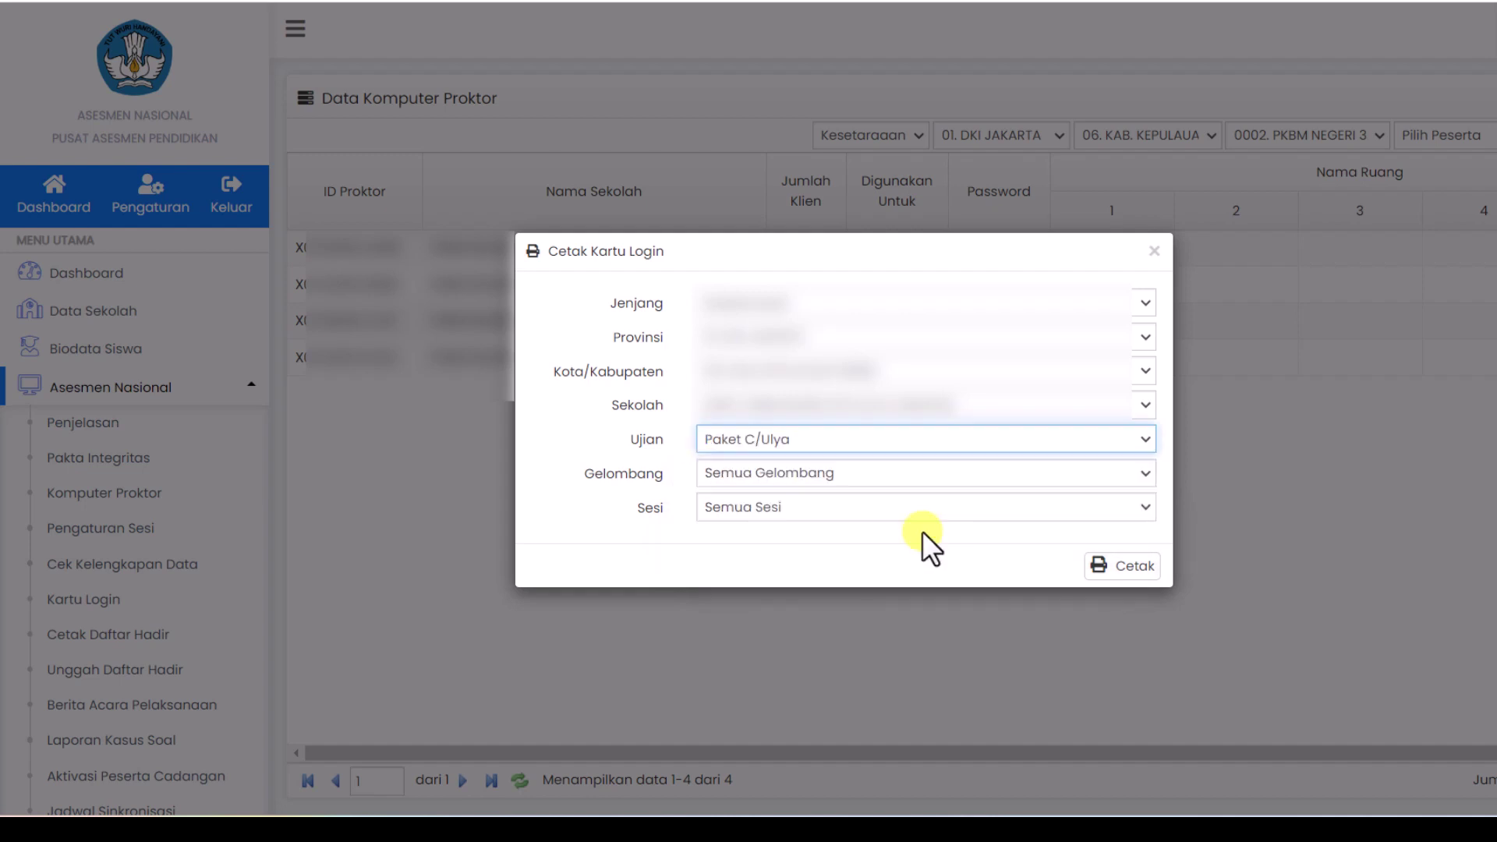
left_click(1091, 473)
left_click(1091, 471)
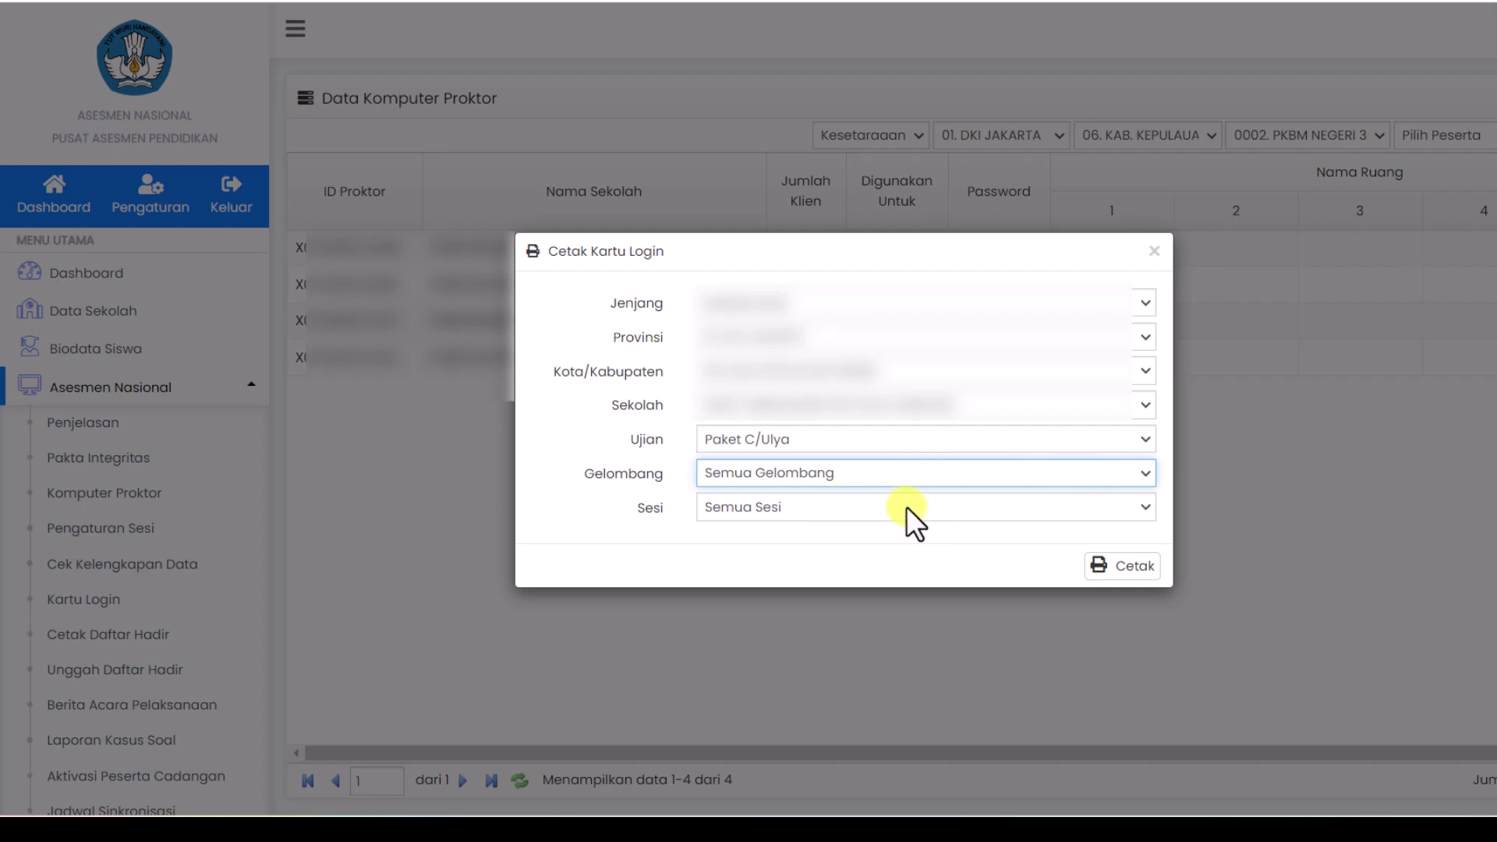
left_click(1115, 570)
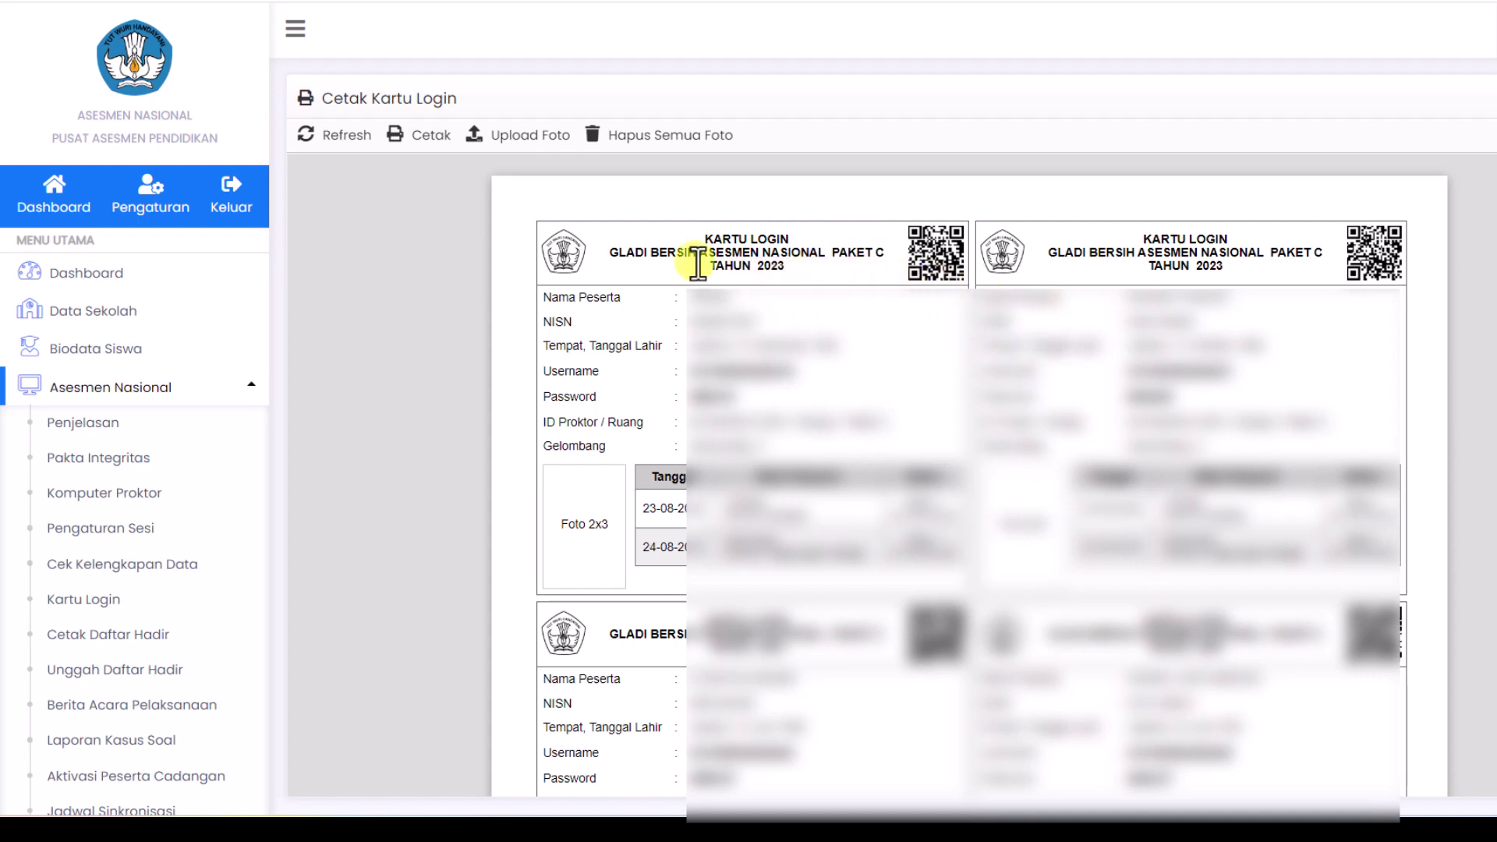
Step: Save the Paket C login cards as PDF 'Asesmen Nasional - Tahun 2023' in Downloads
left_click(418, 137)
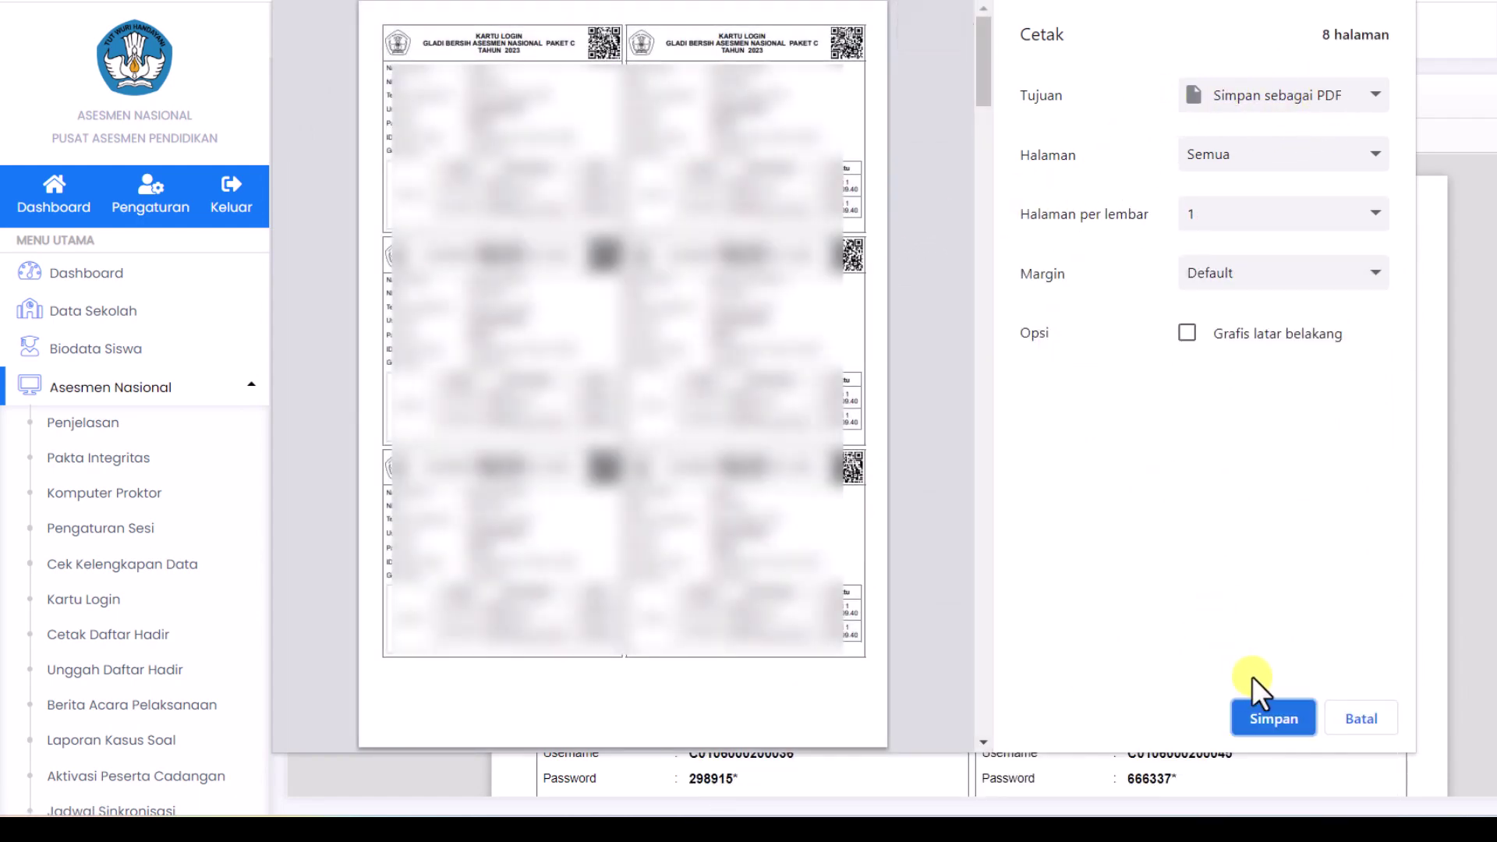
left_click(1267, 719)
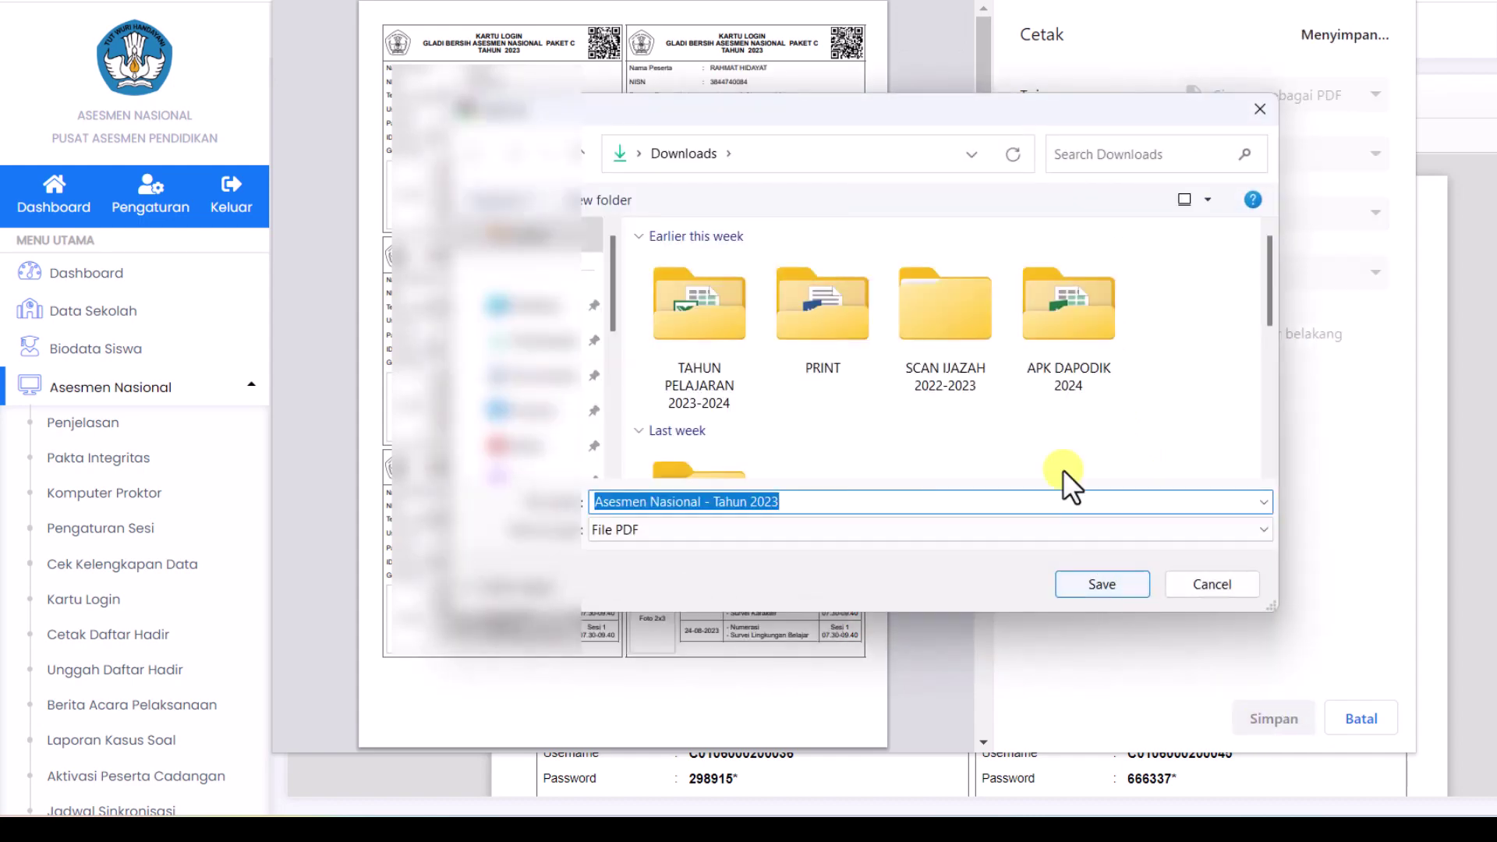
left_click(1096, 586)
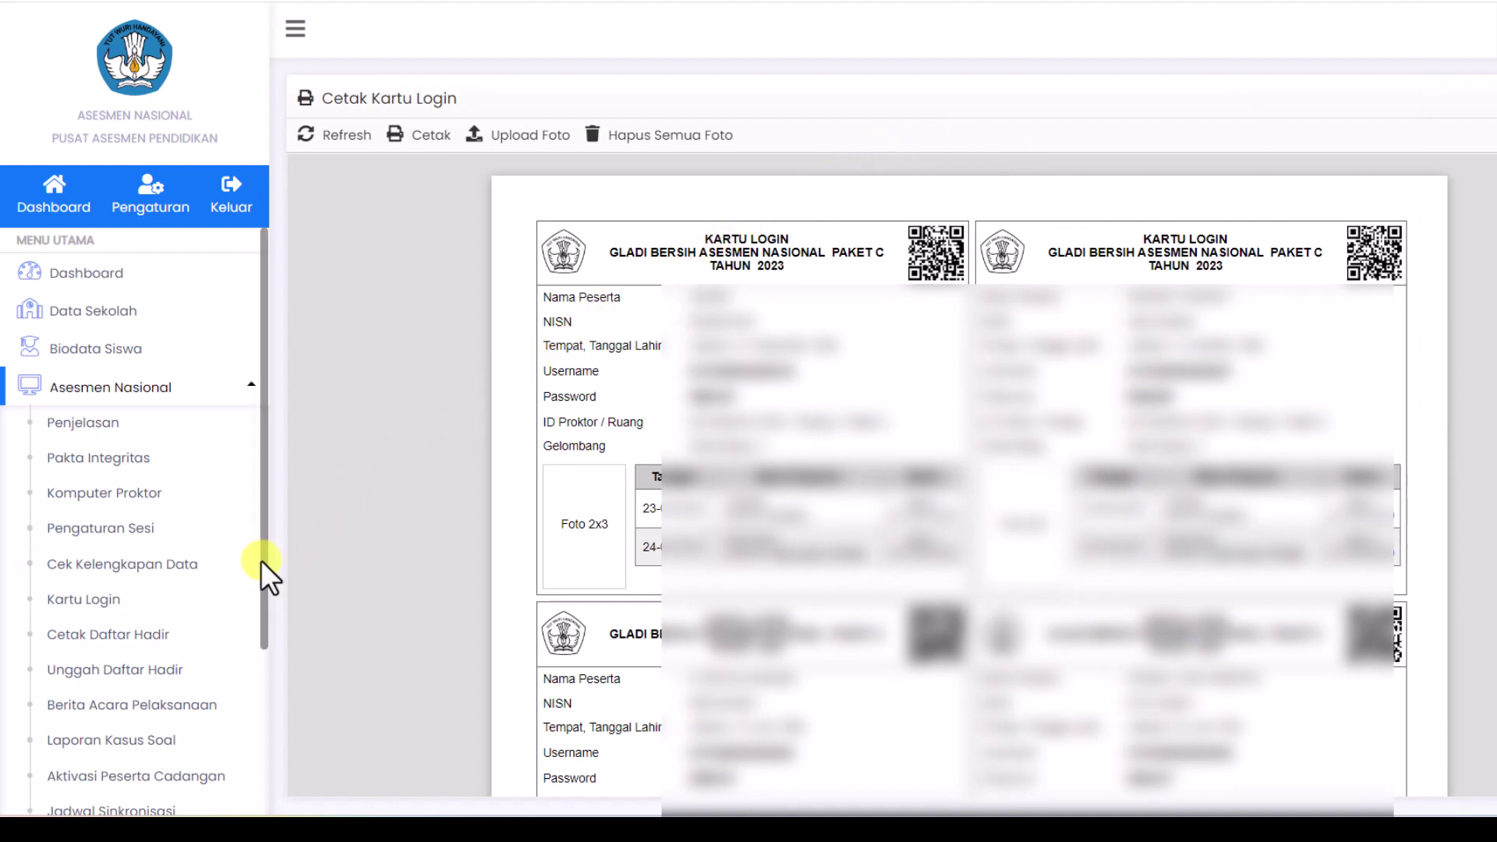
scroll(254, 589, "down", 2)
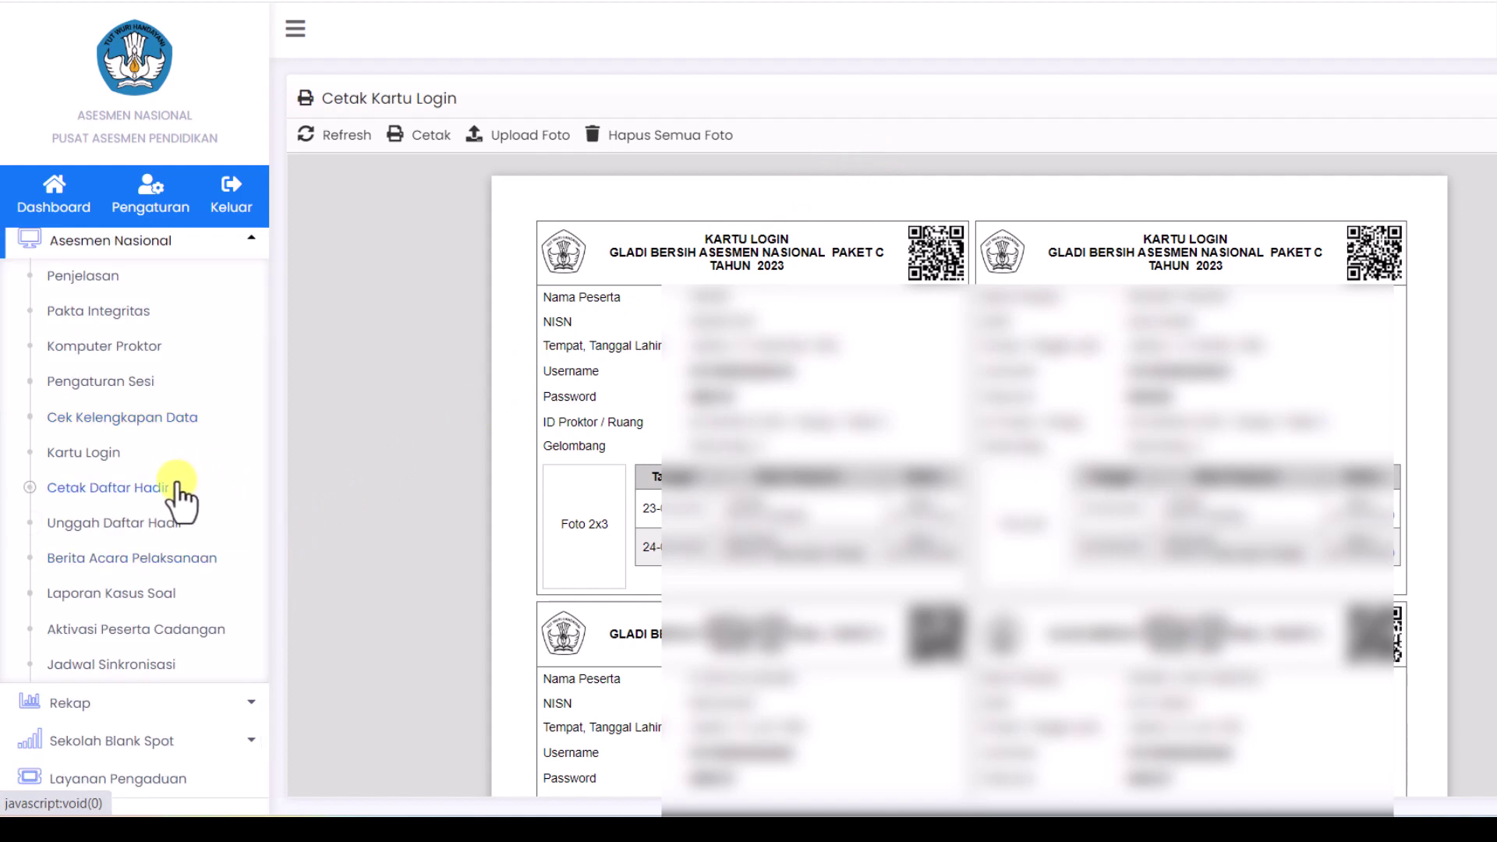
Step: Display the Cetak Daftar Hadir list for Paket C/Ulya, Literasi & Survei Karakter
left_click(110, 489)
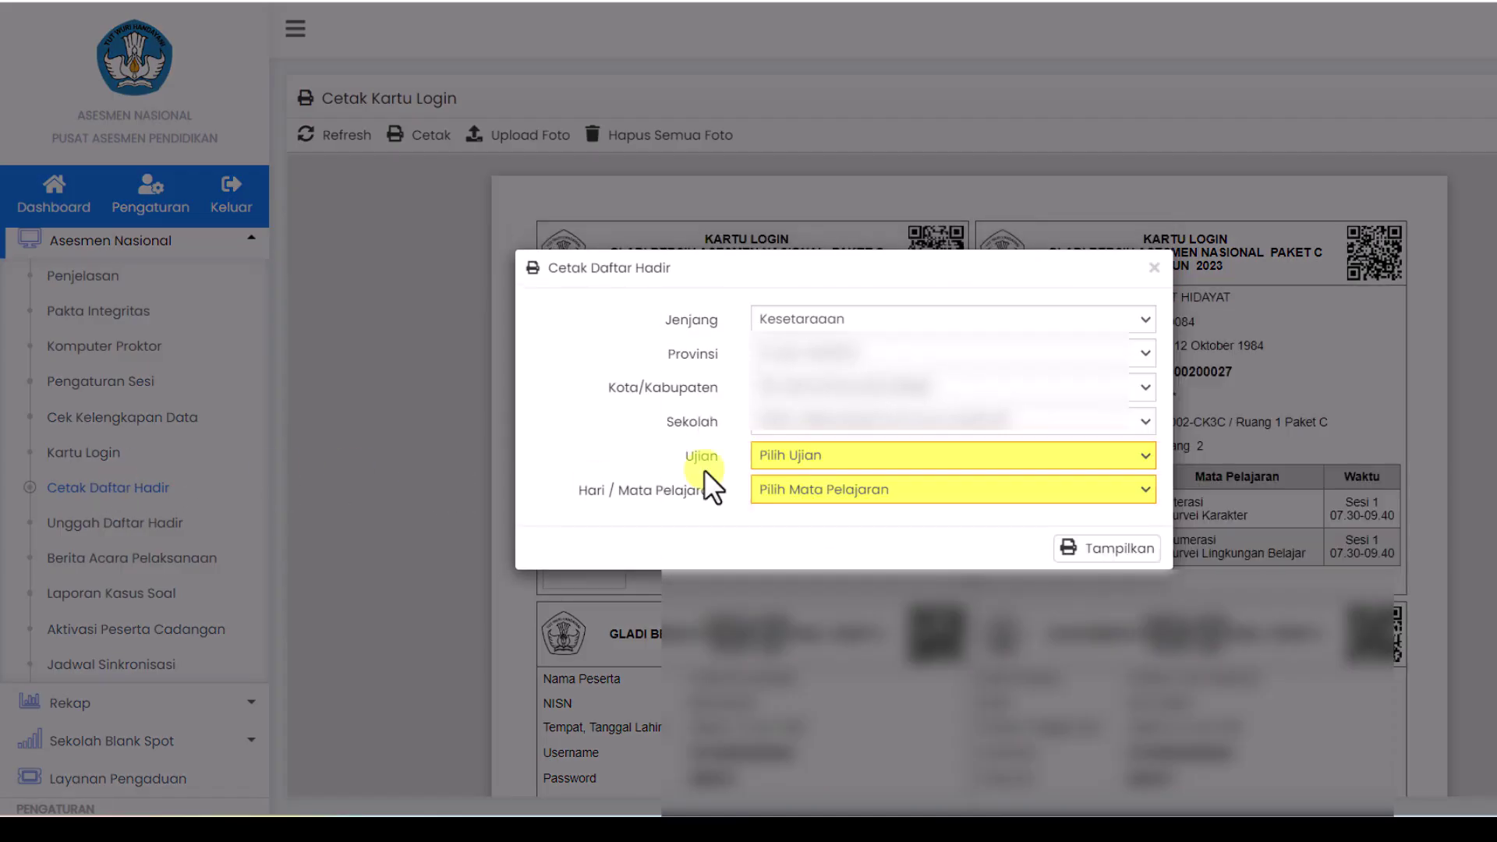
left_click(1129, 454)
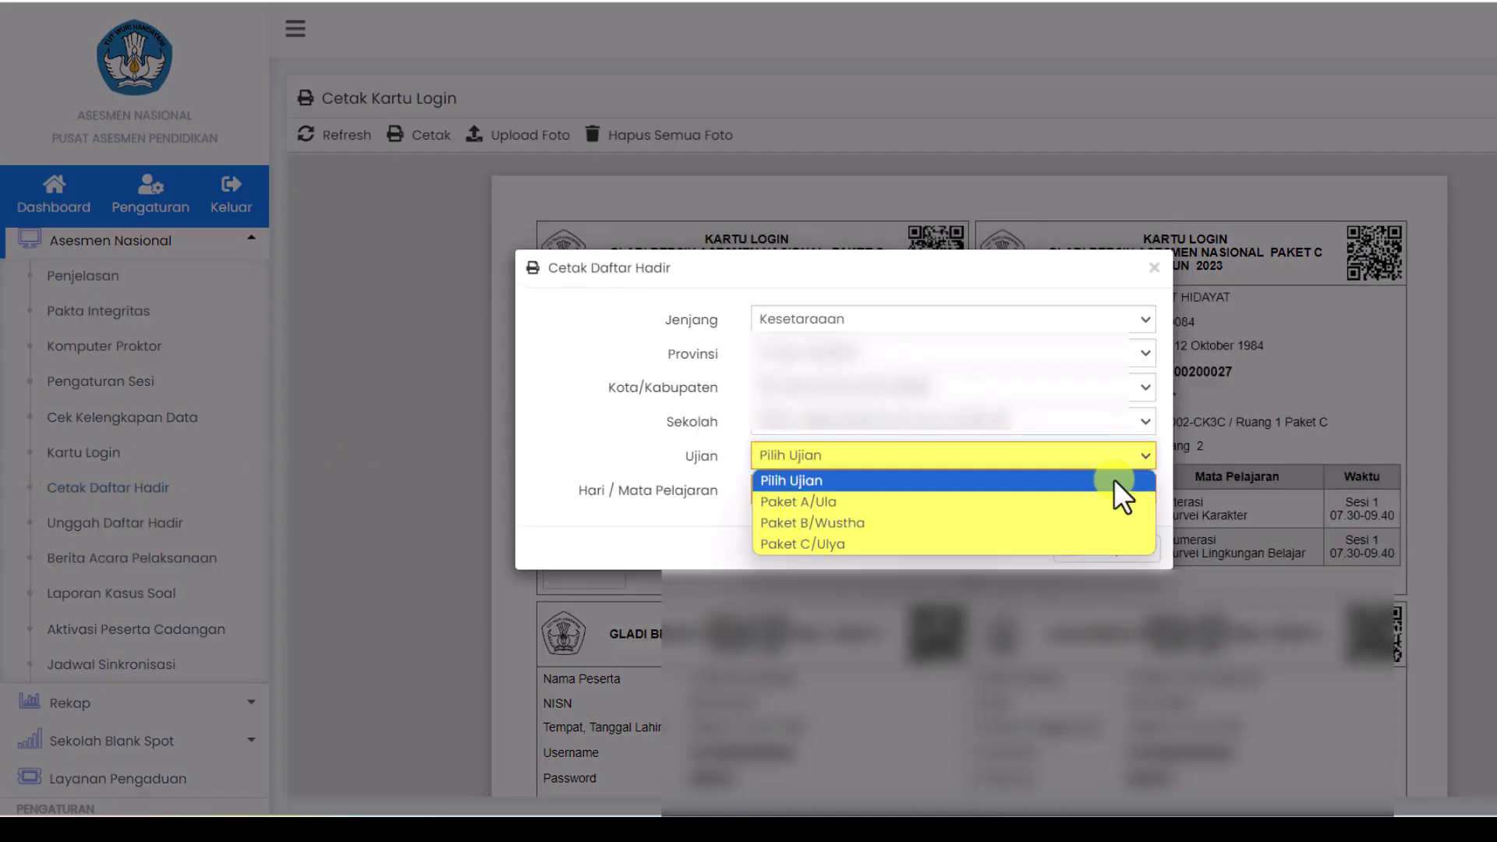
left_click(1077, 545)
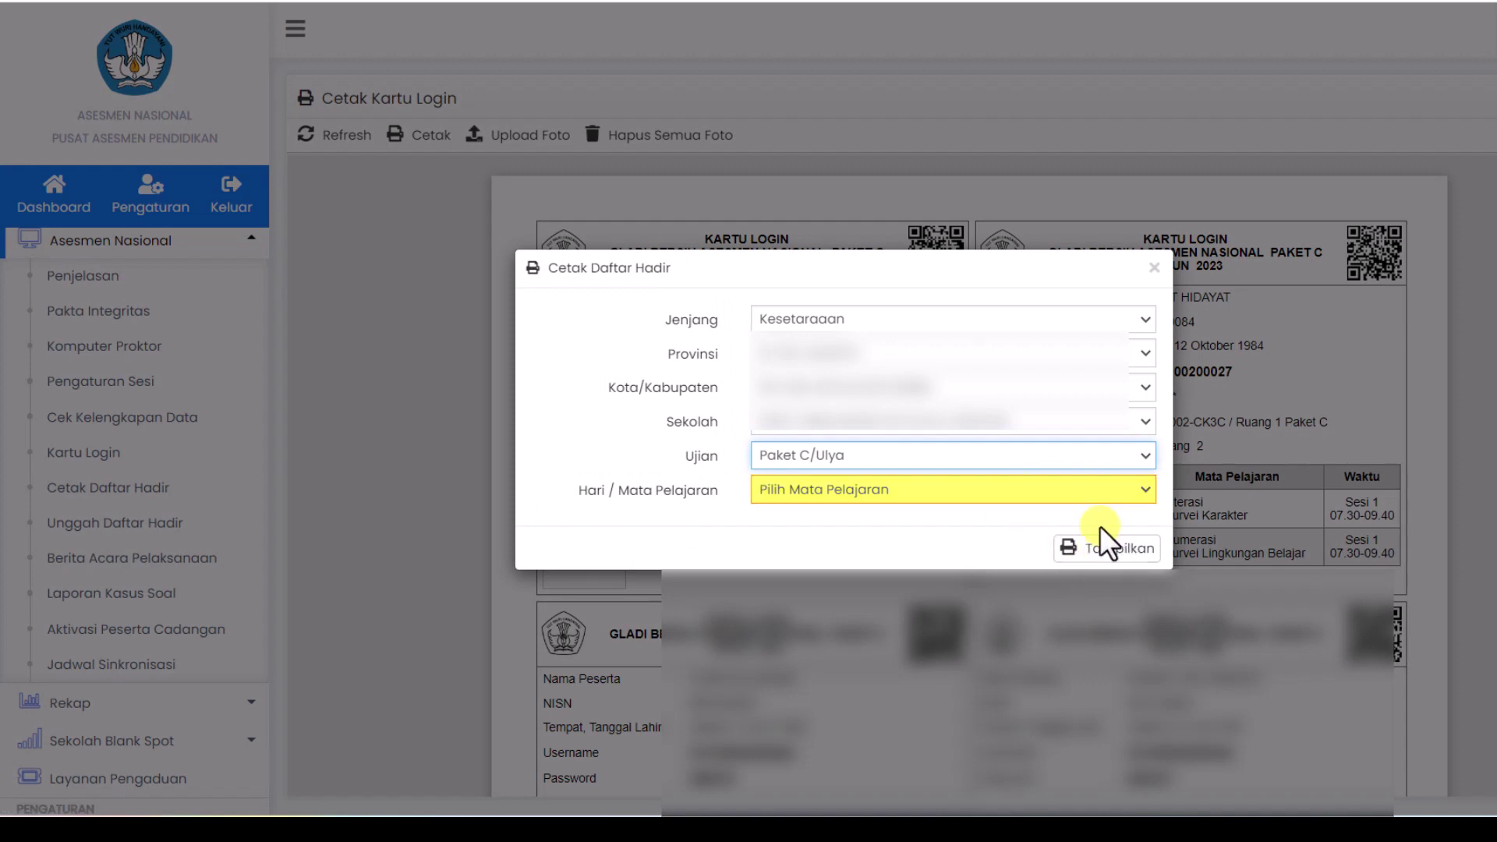
left_click(1132, 496)
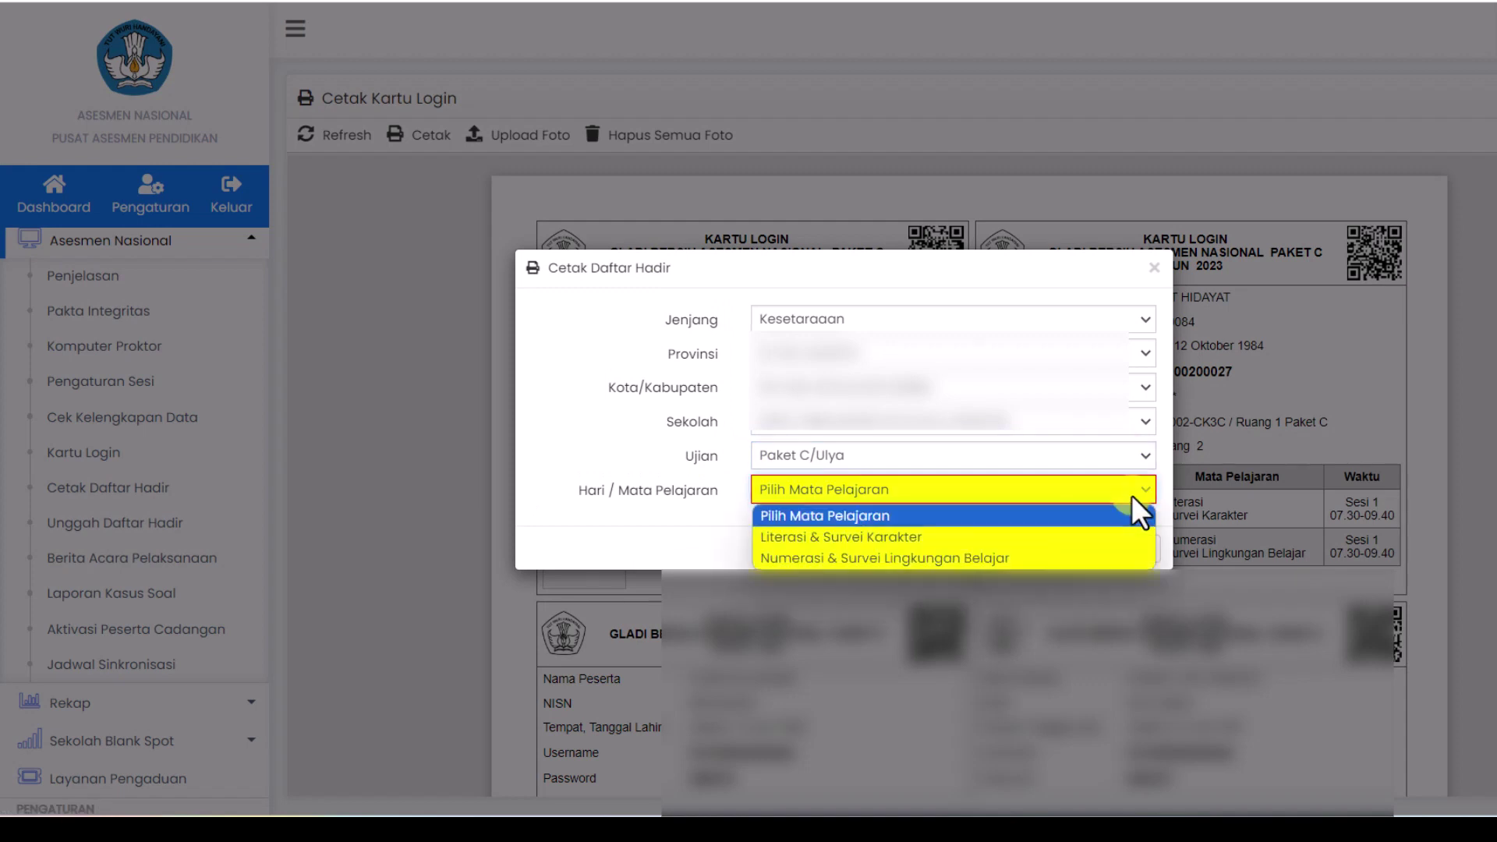
left_click(1051, 537)
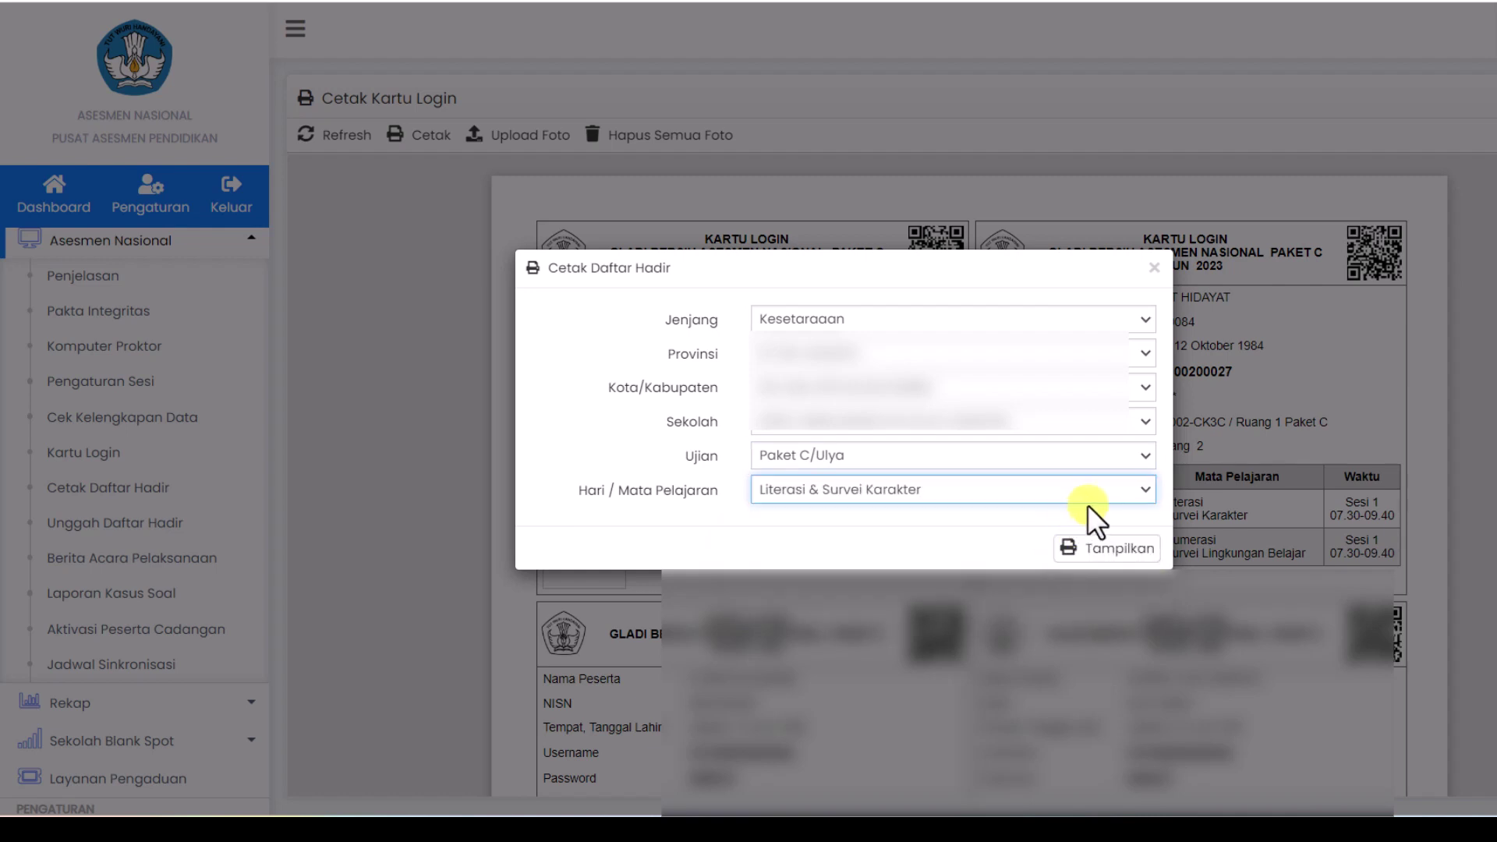
left_click(1113, 552)
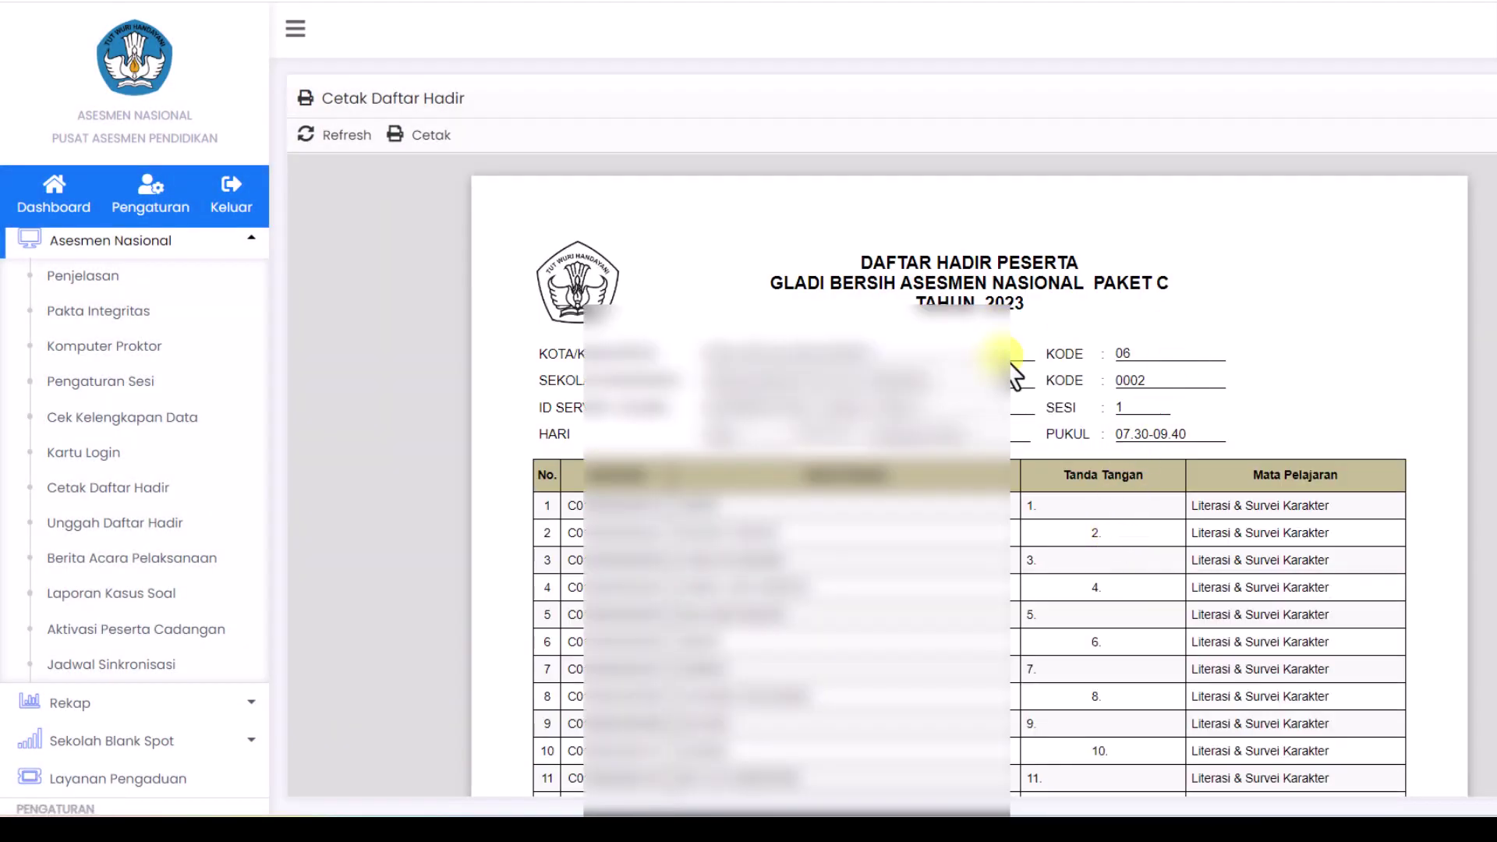
Step: Save the 5-page Literasi & Survei Karakter attendance list as a PDF in Downloads
scroll(1012, 365, "down", 5)
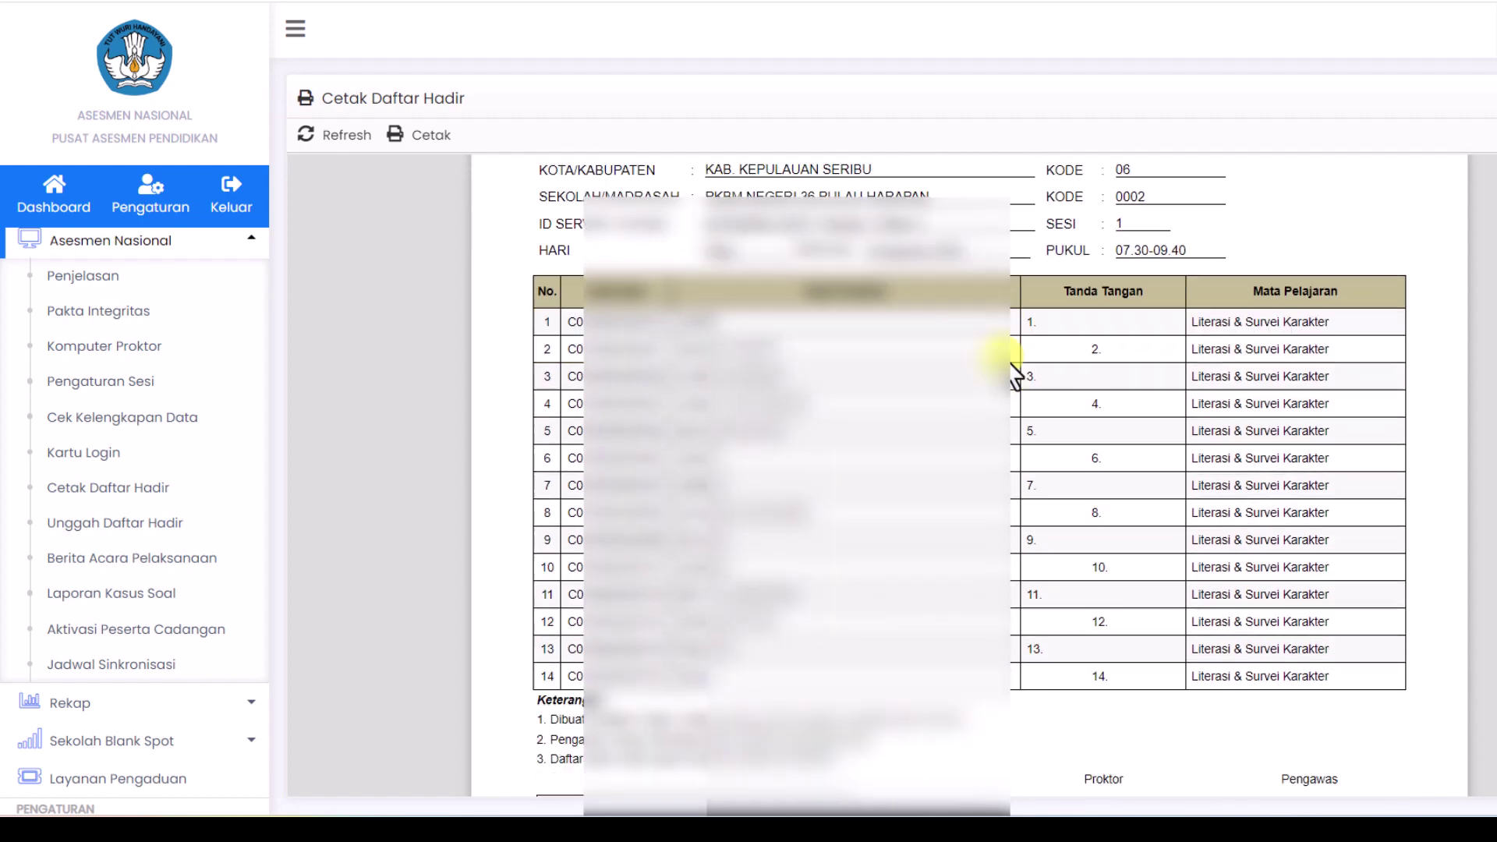
scroll(1012, 365, "up", 5)
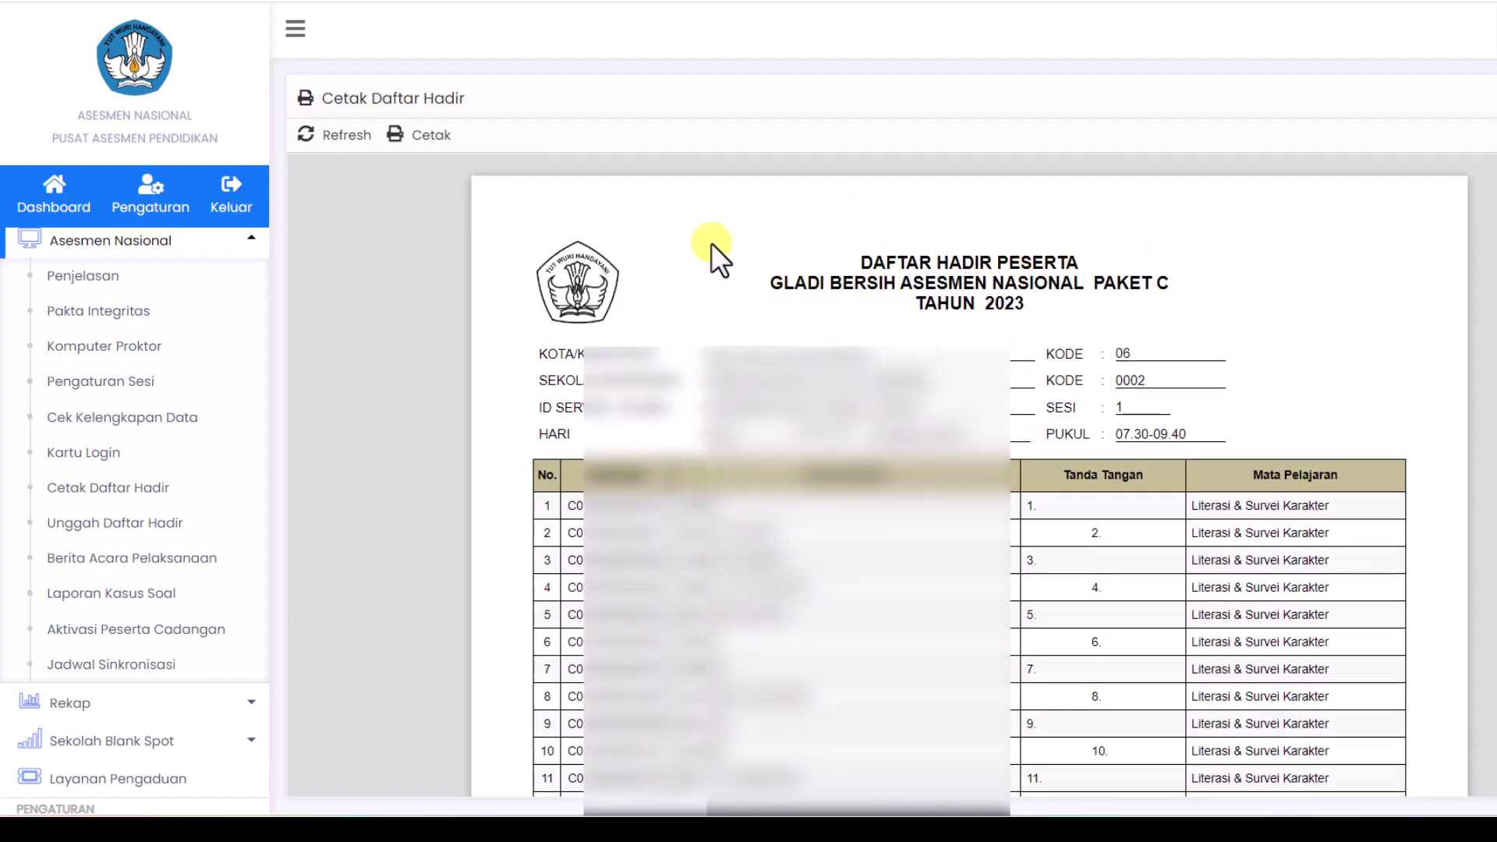
left_click(425, 137)
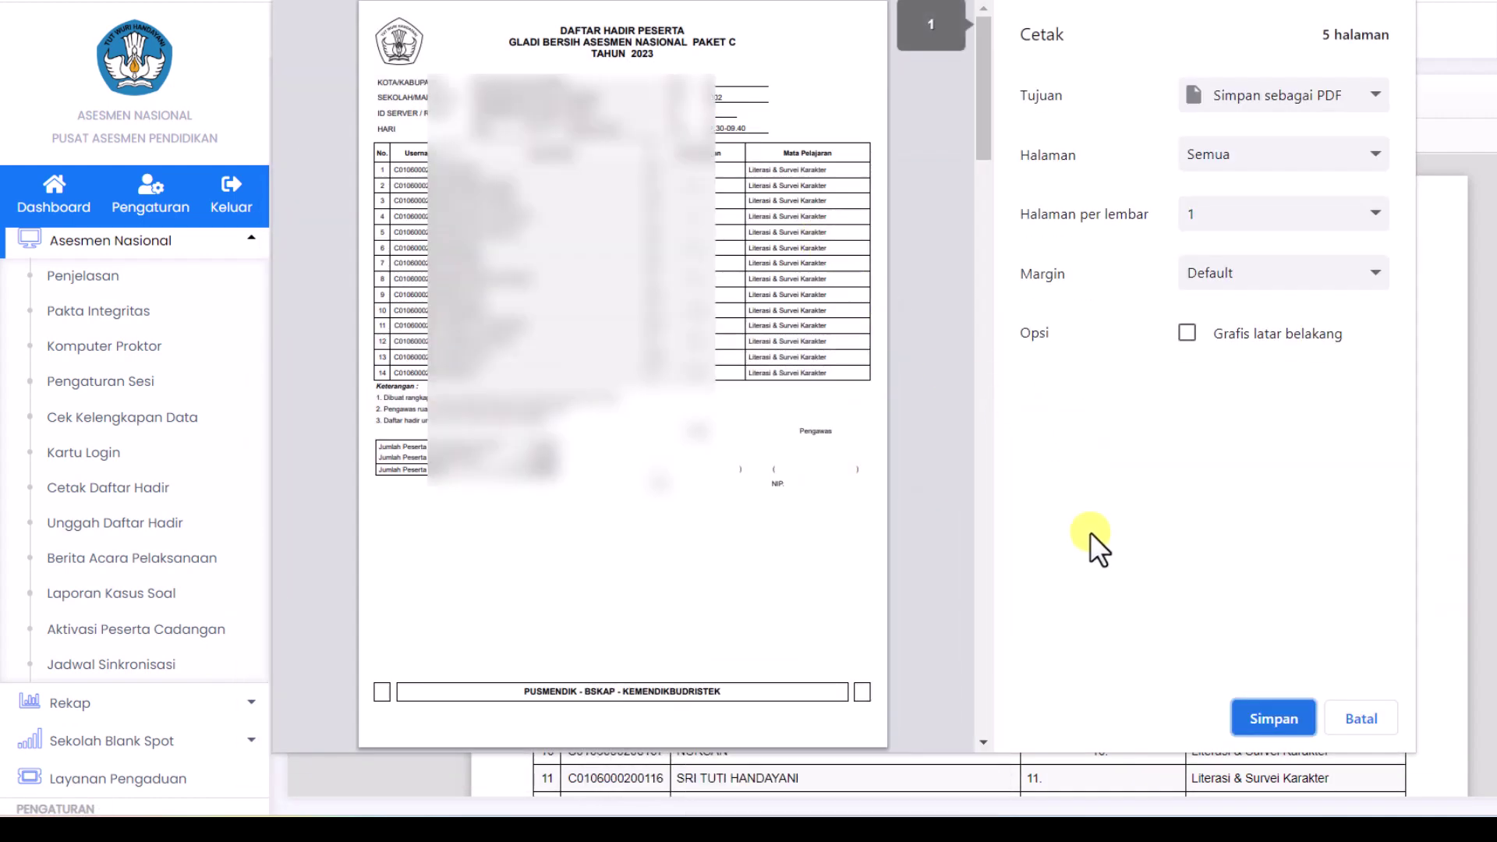
left_click(1272, 714)
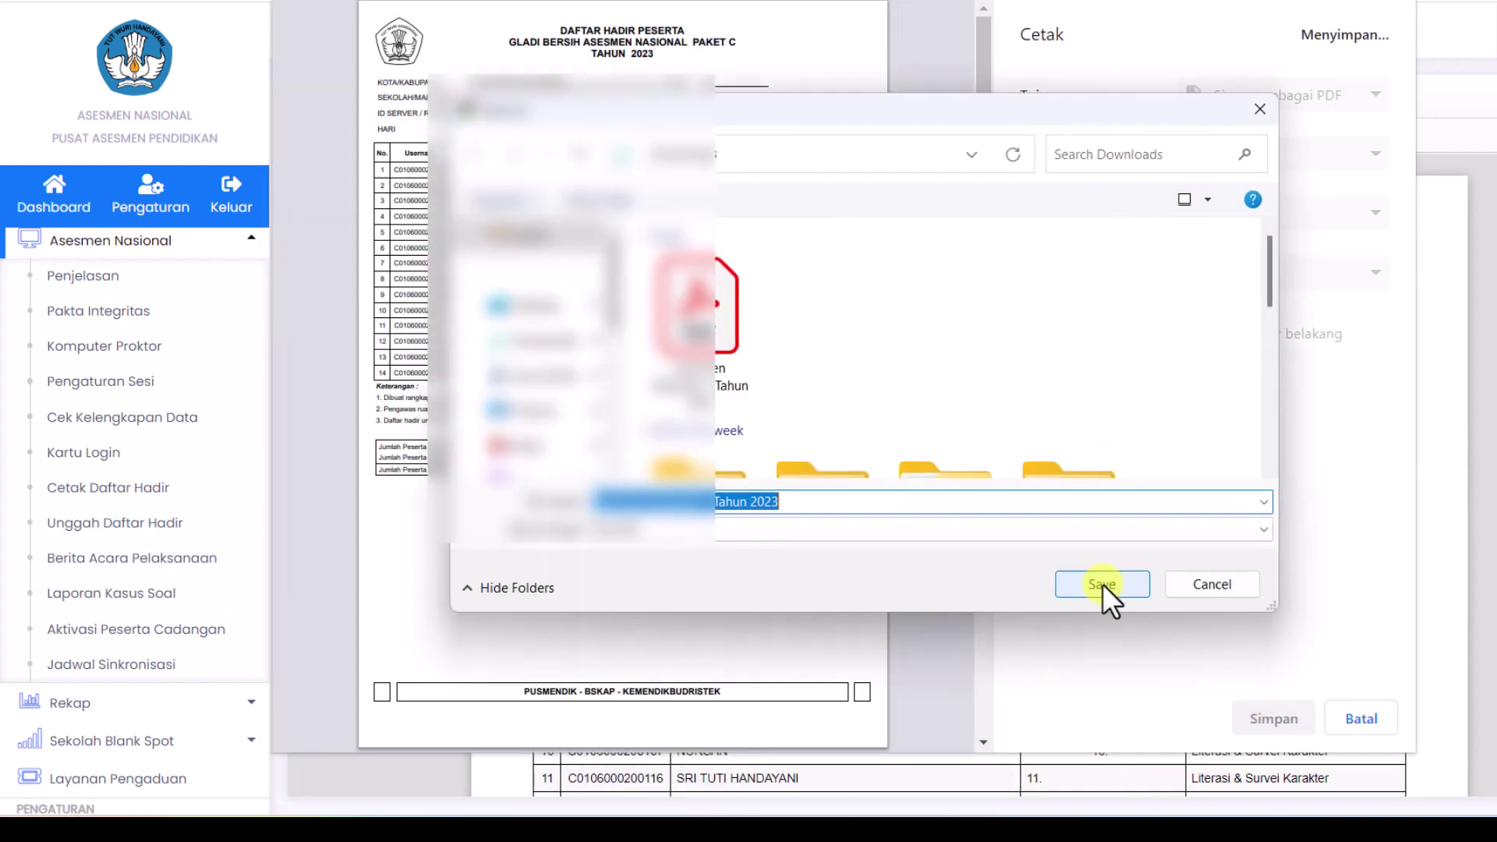
left_click(1095, 585)
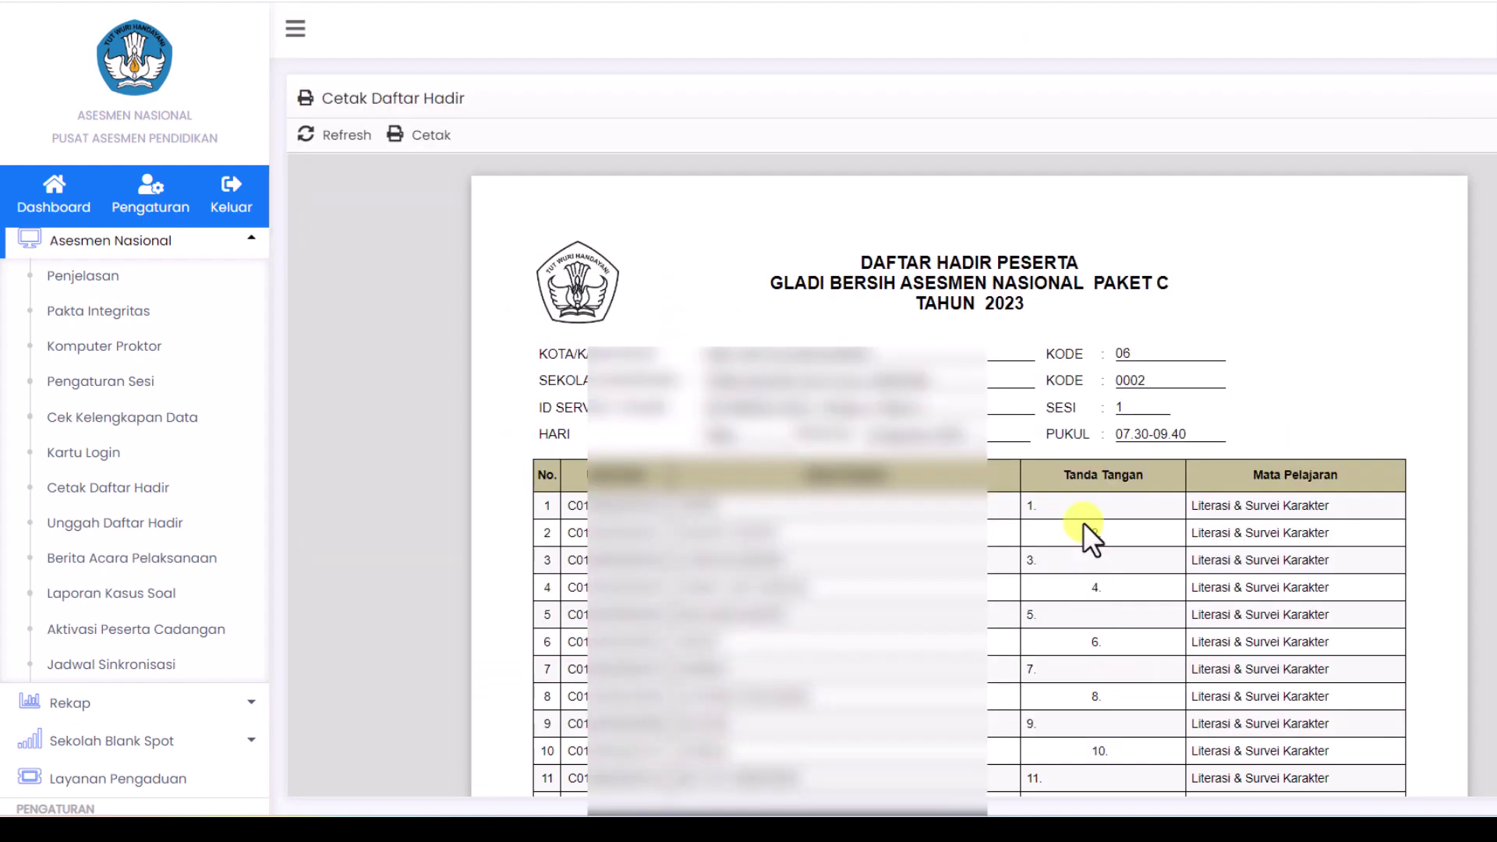
Step: Display the Paket C/Ulya attendance list for Numerasi & Survei Lingkungan Belajar
left_click(137, 489)
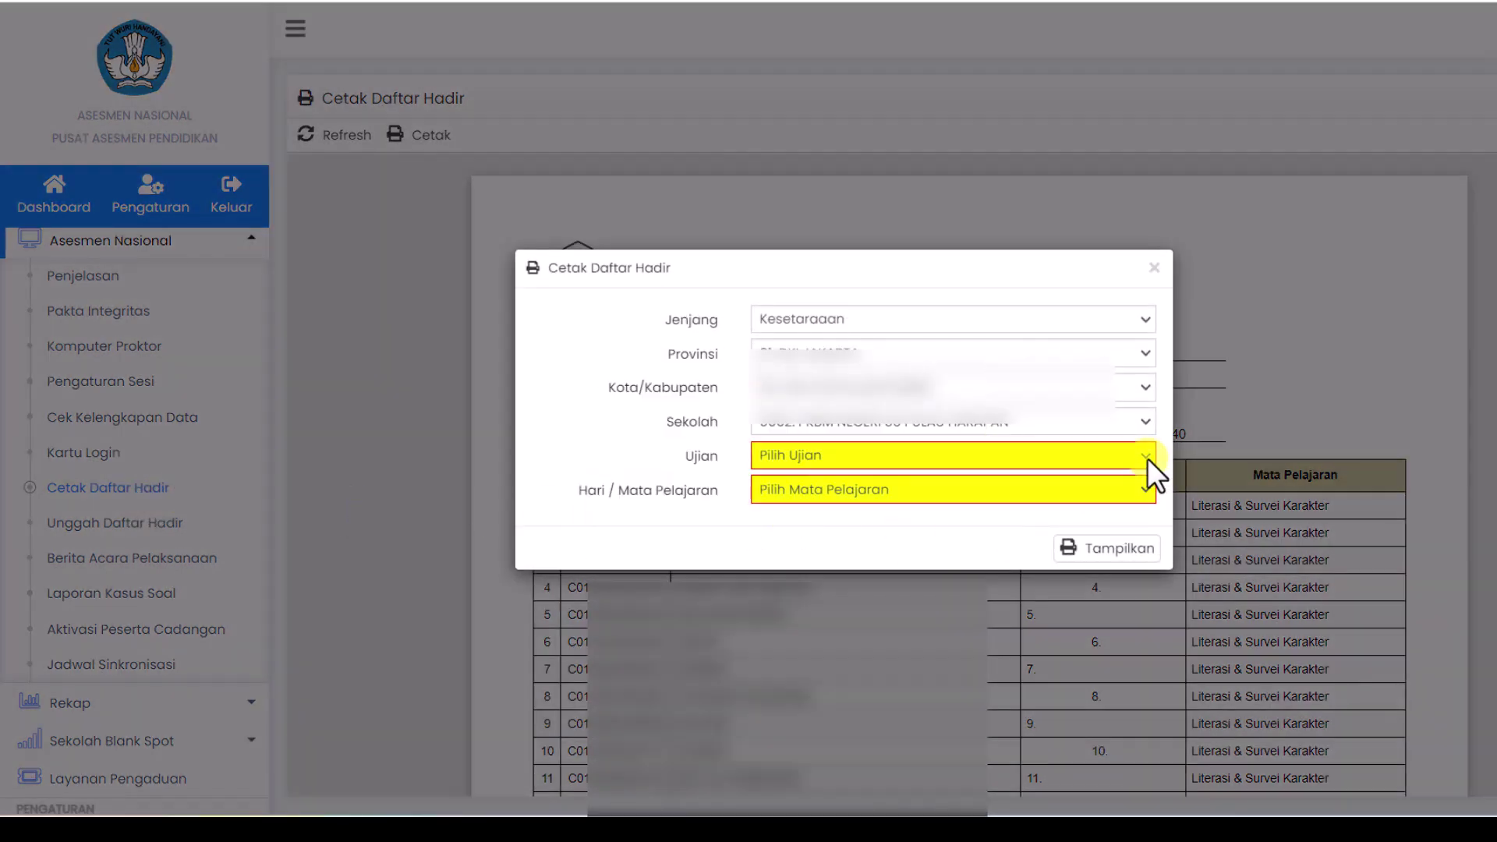
left_click(1148, 457)
left_click(1102, 544)
left_click(1130, 489)
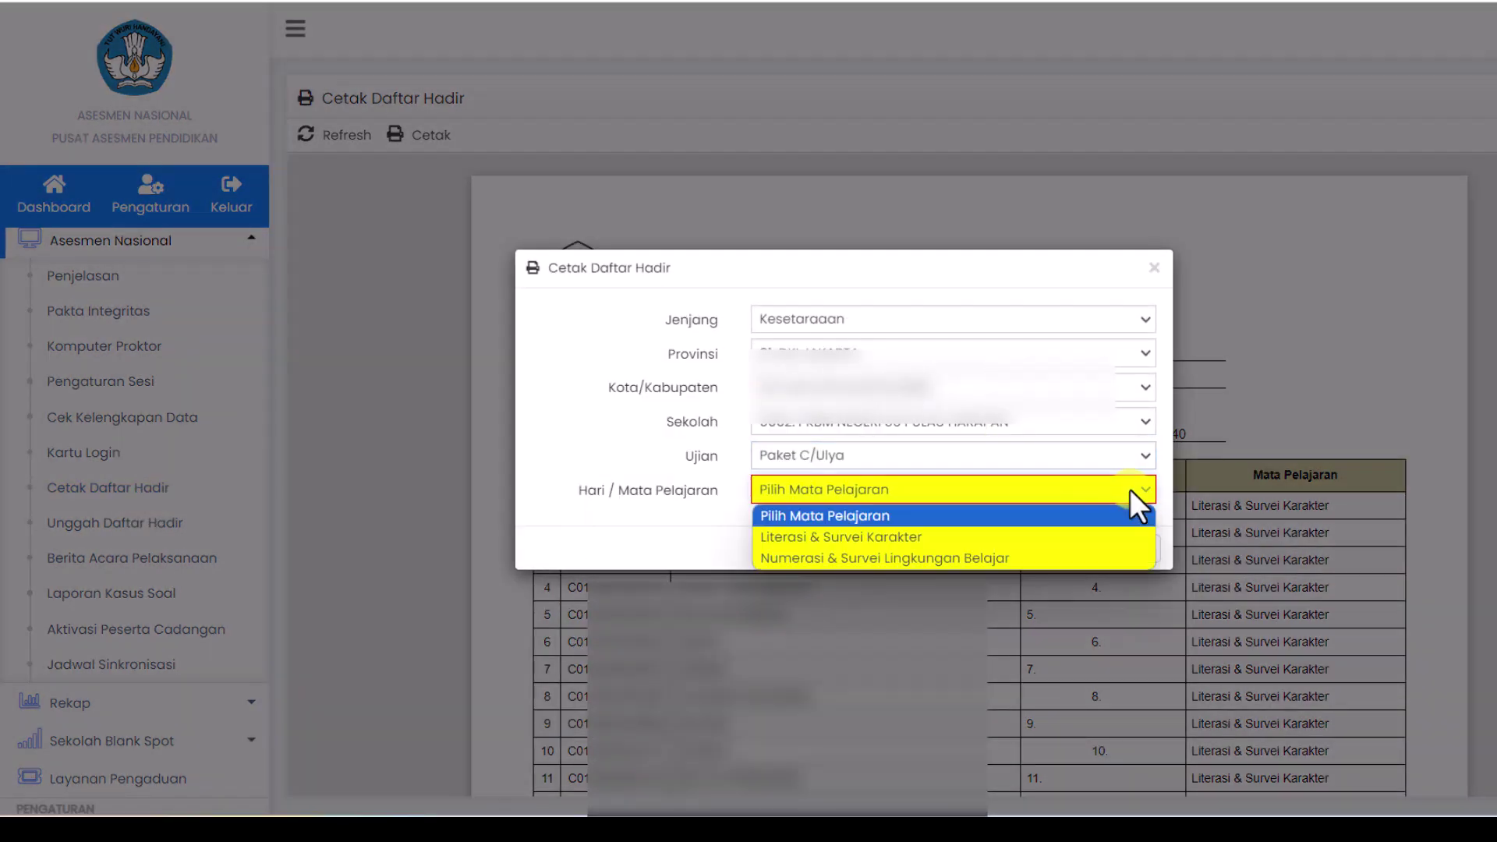
left_click(976, 557)
left_click(1104, 552)
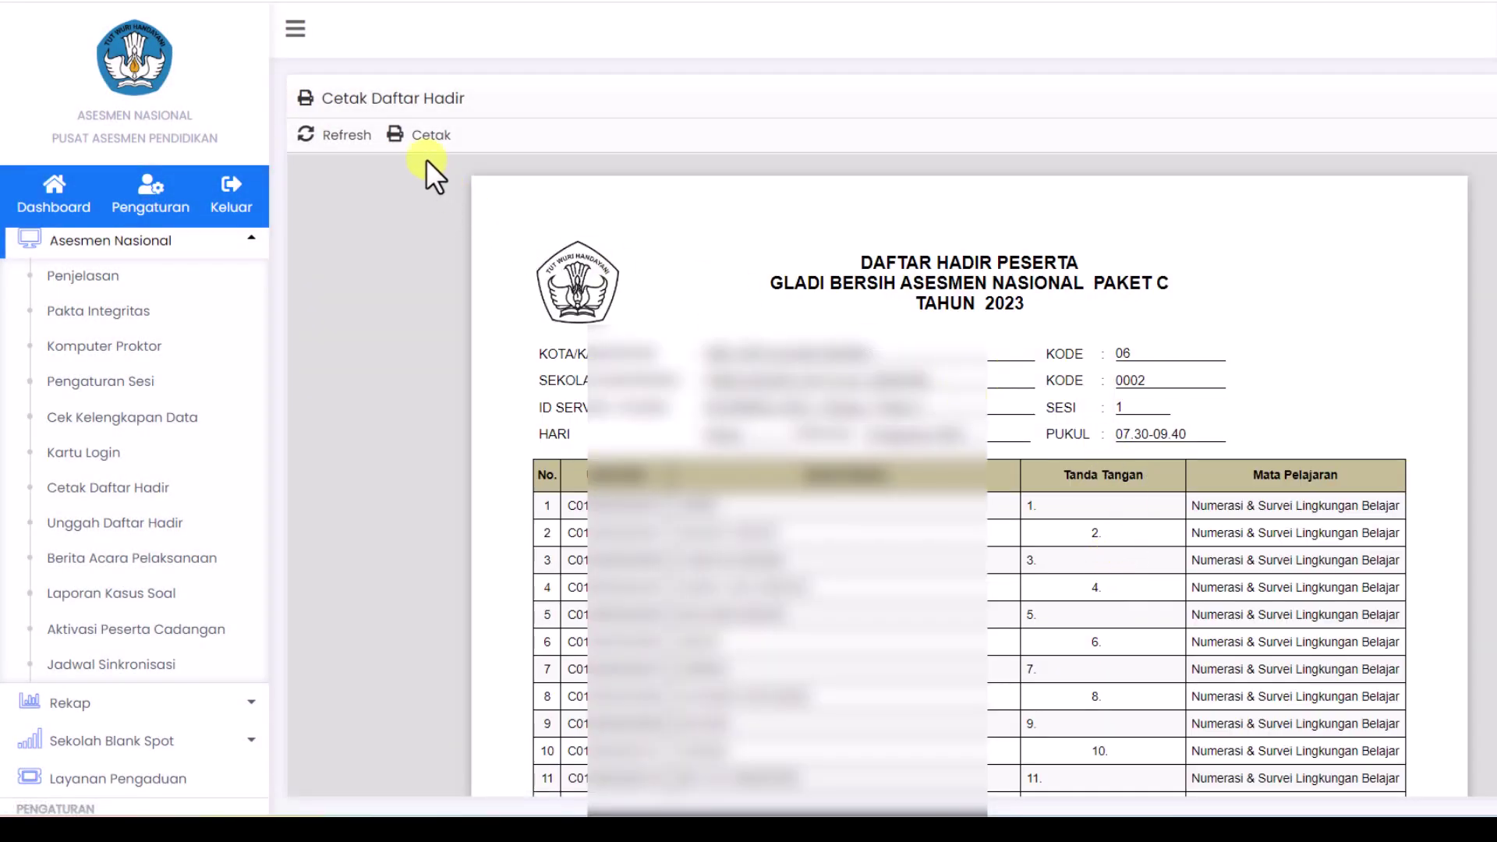
Step: Save the Numerasi & Survei Lingkungan Belajar attendance list as a PDF
left_click(427, 140)
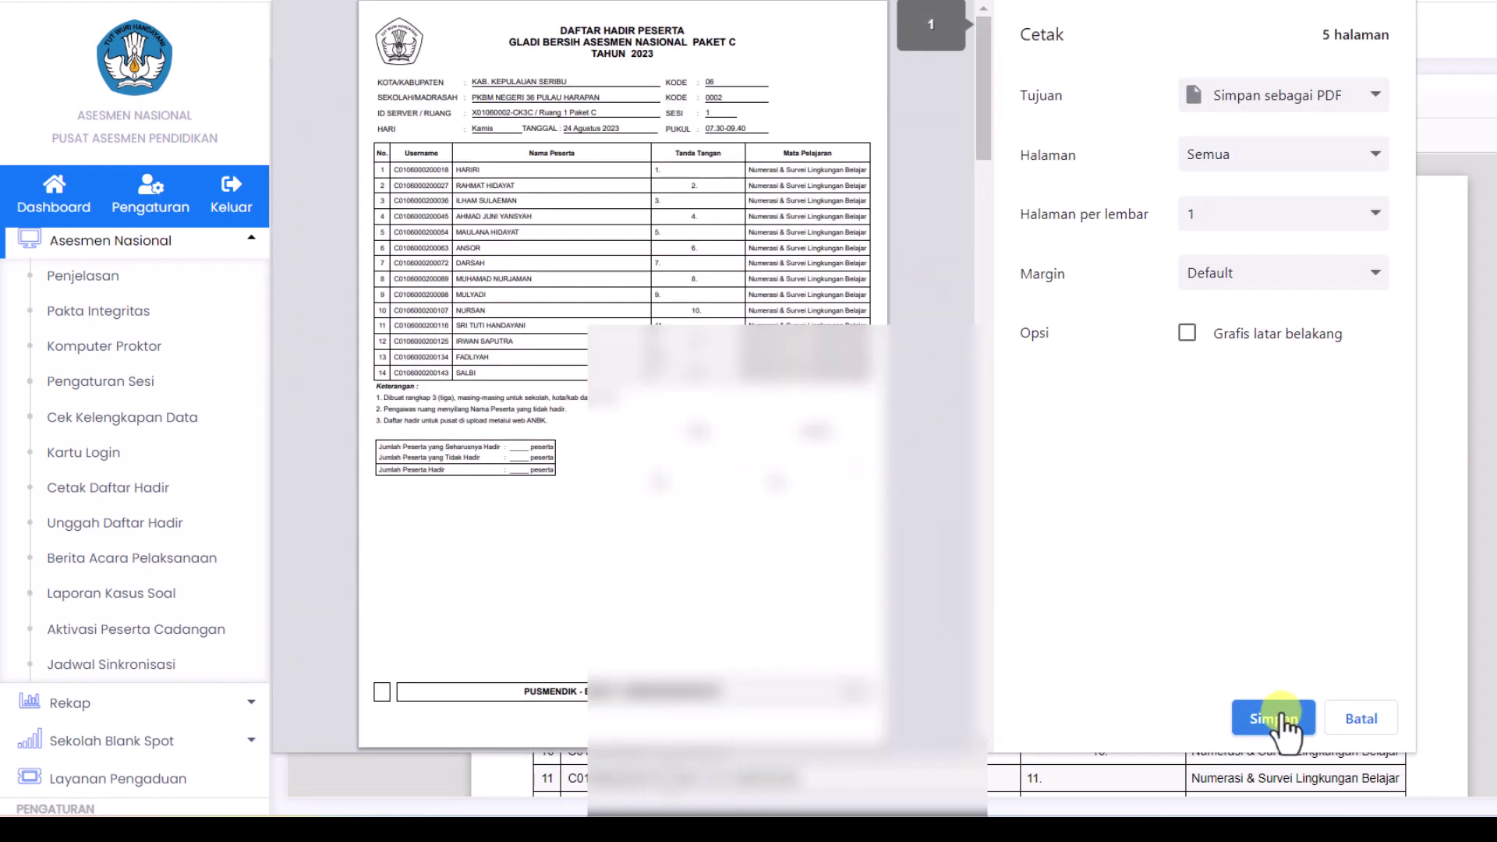
left_click(1282, 719)
left_click(1126, 587)
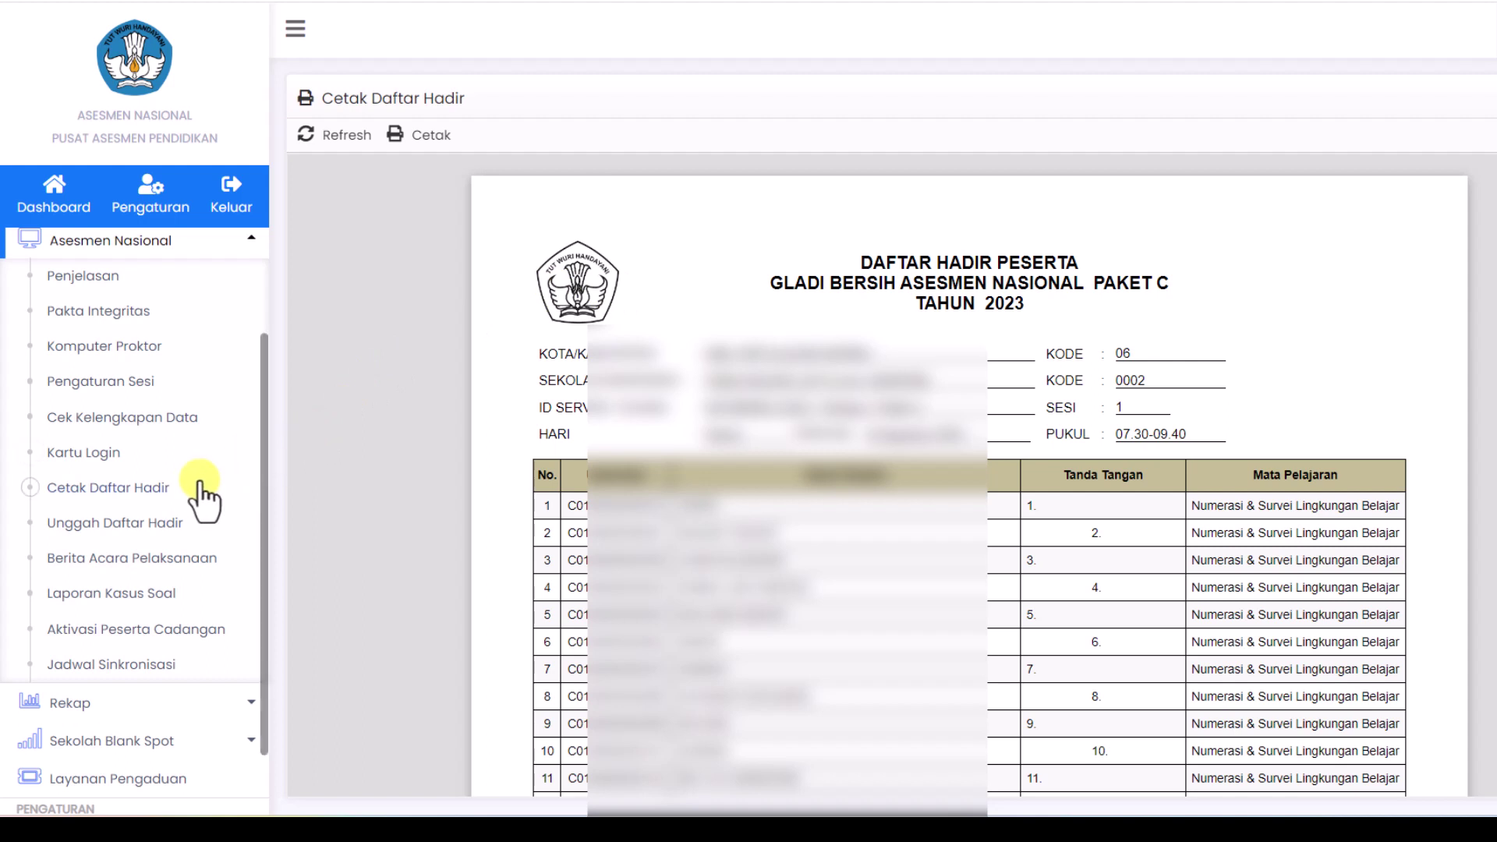
Step: List the Paket C/Ulya sessions under Berita Acara Pelaksanaan and select Ruang 1 Sesi 1 Literasi
left_click(121, 559)
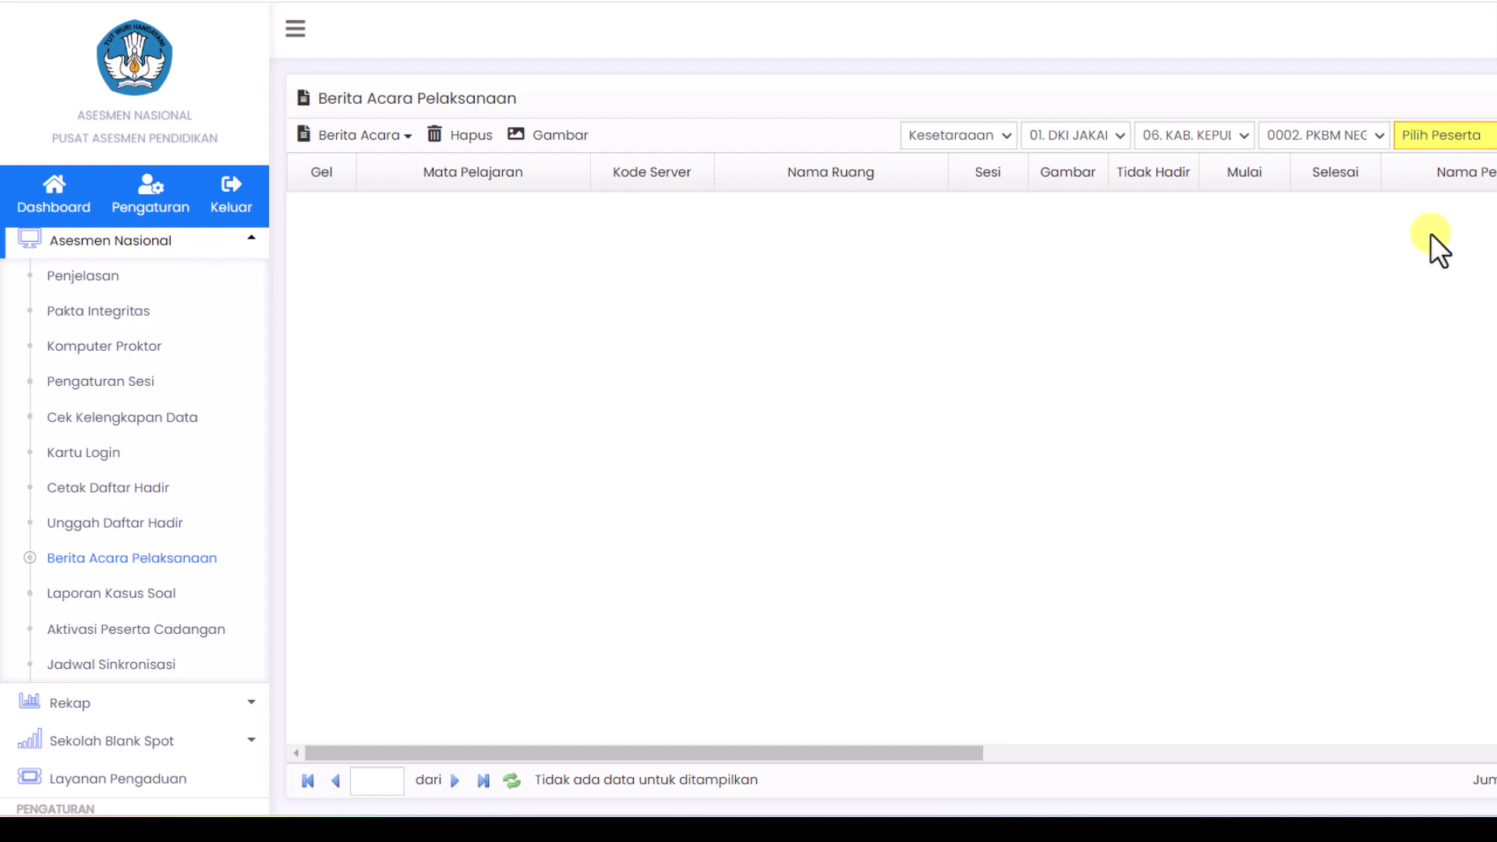
left_click(1481, 134)
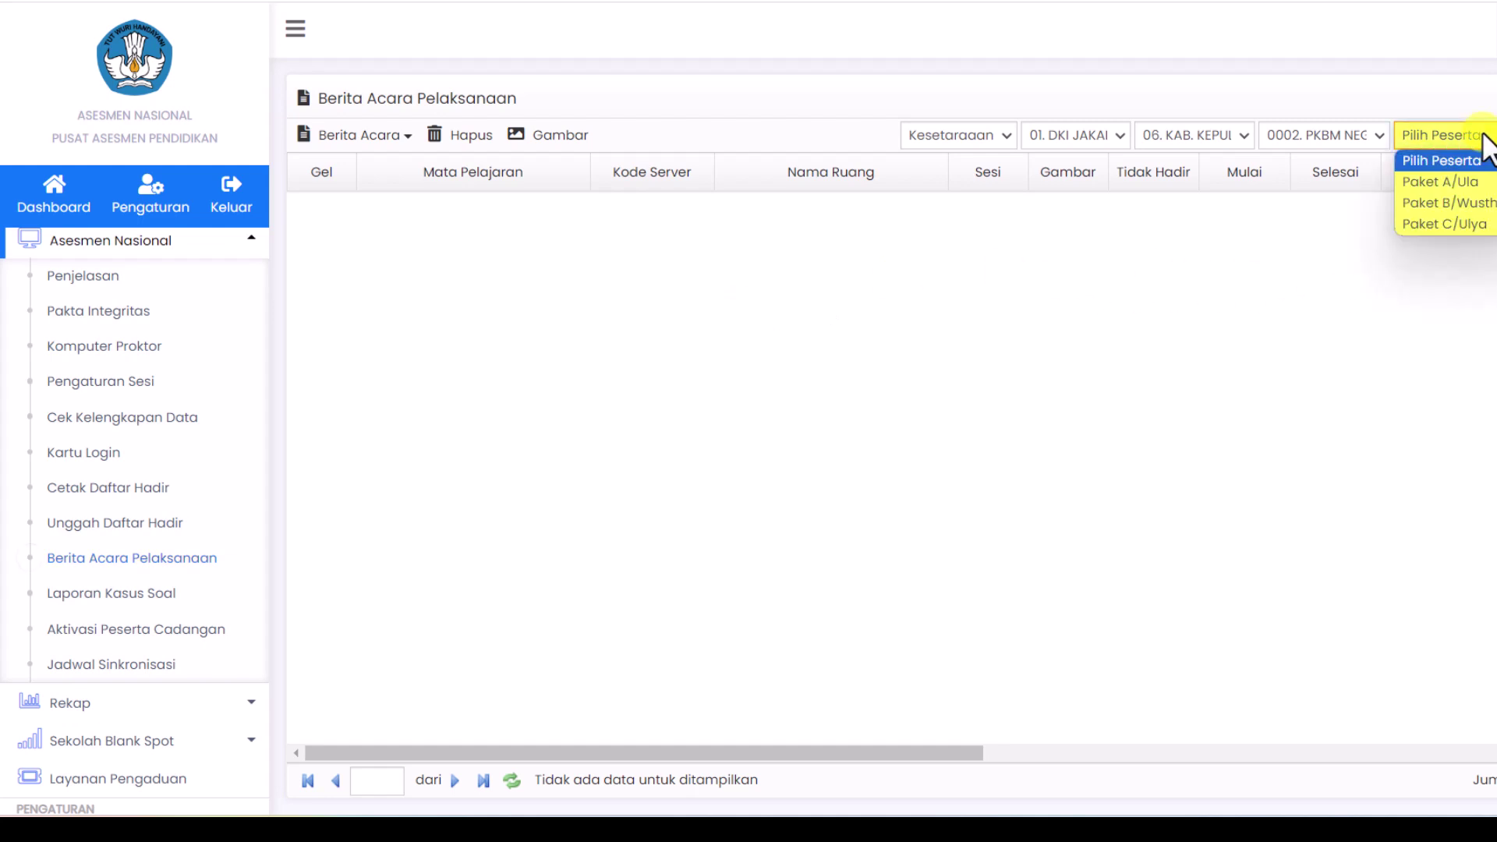
left_click(1472, 226)
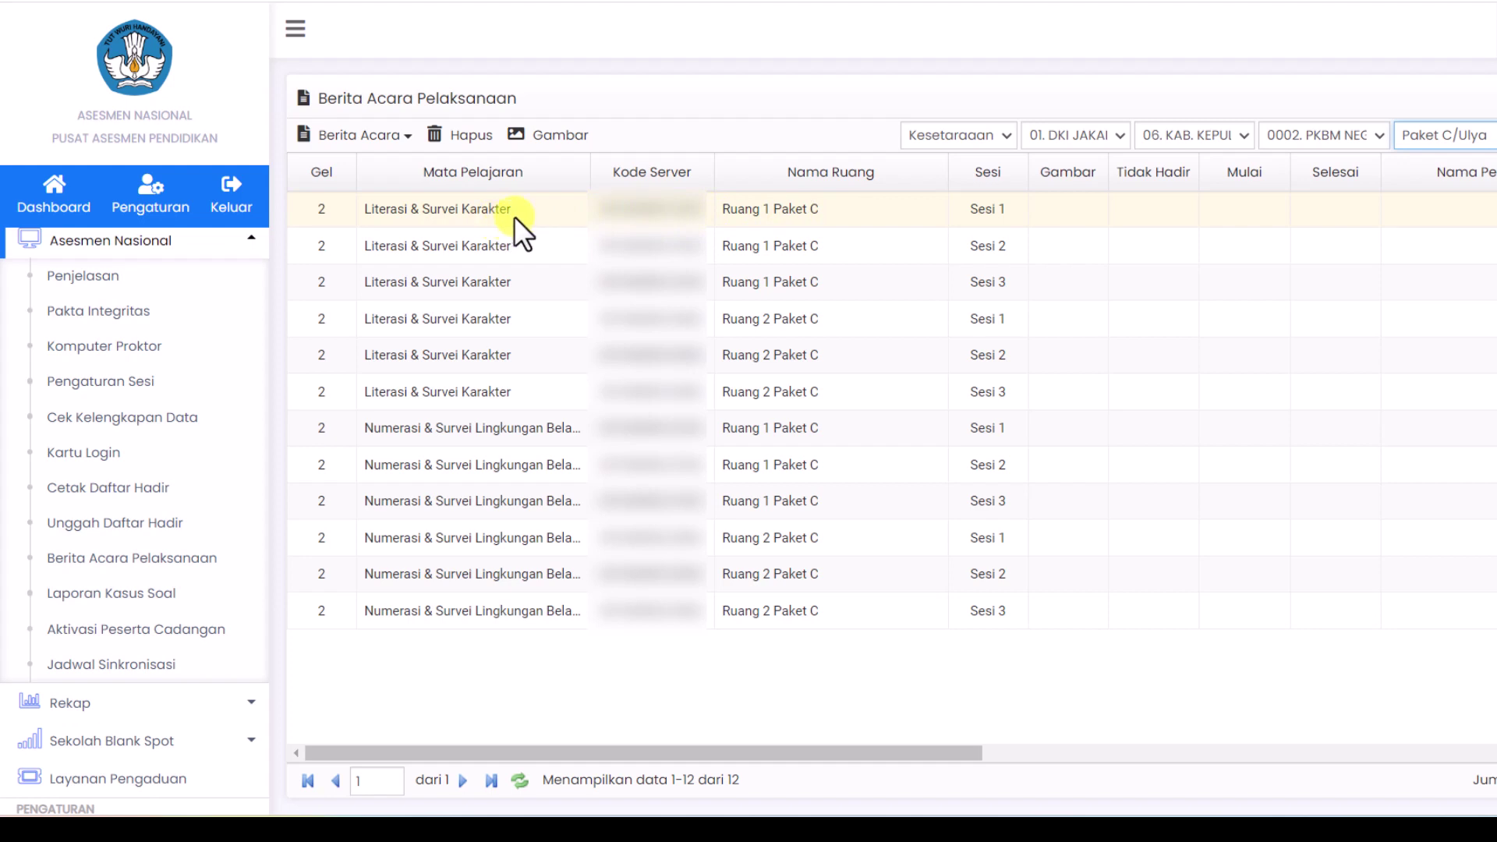
left_click(564, 215)
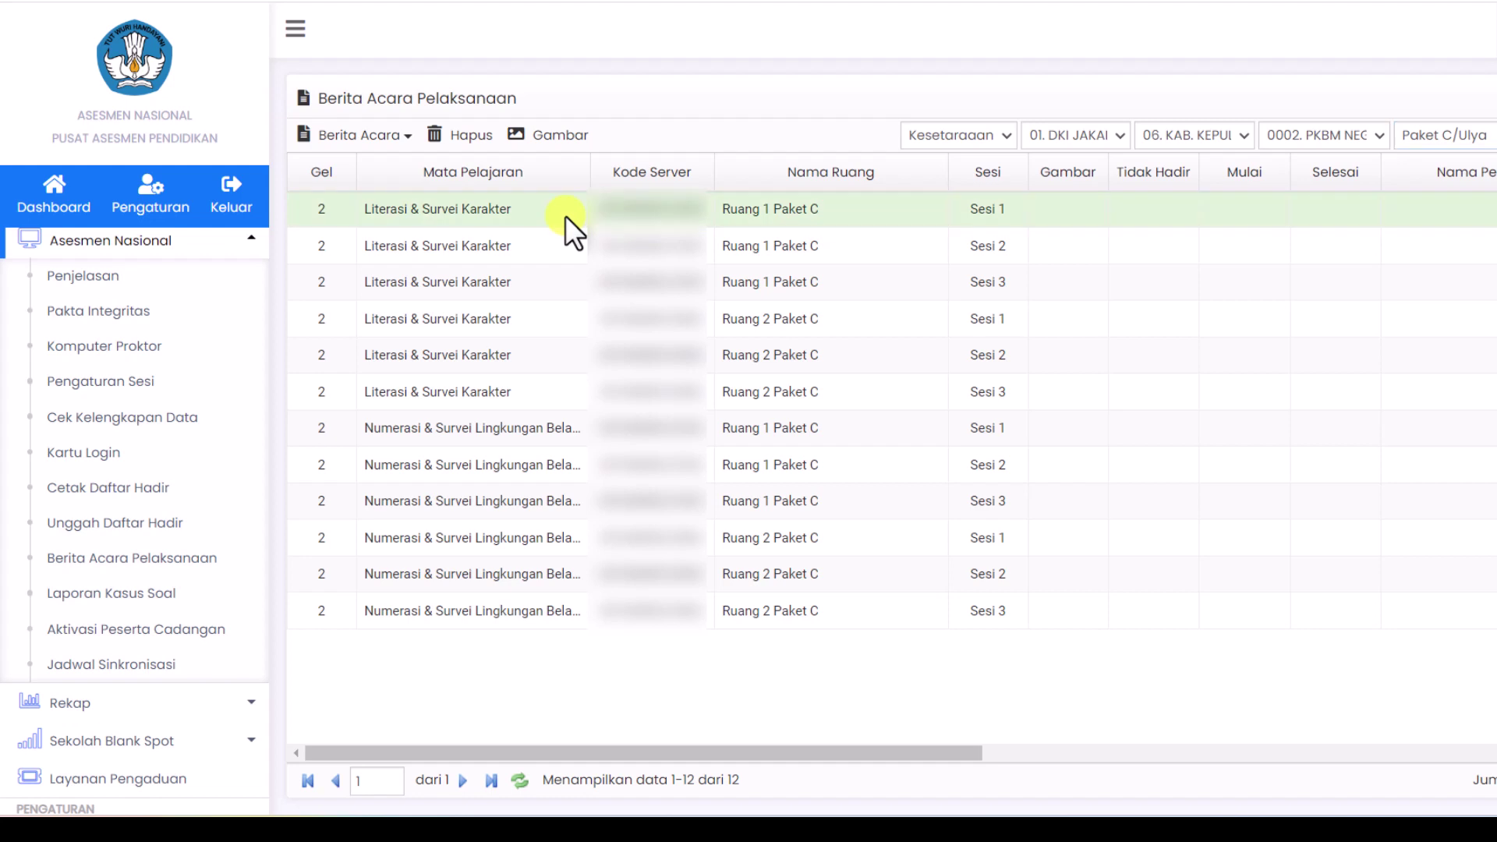
Step: Open Isi Berita Acara and choose the Penanggung Jawab, Proktor Ruang and Pengawas
left_click(373, 139)
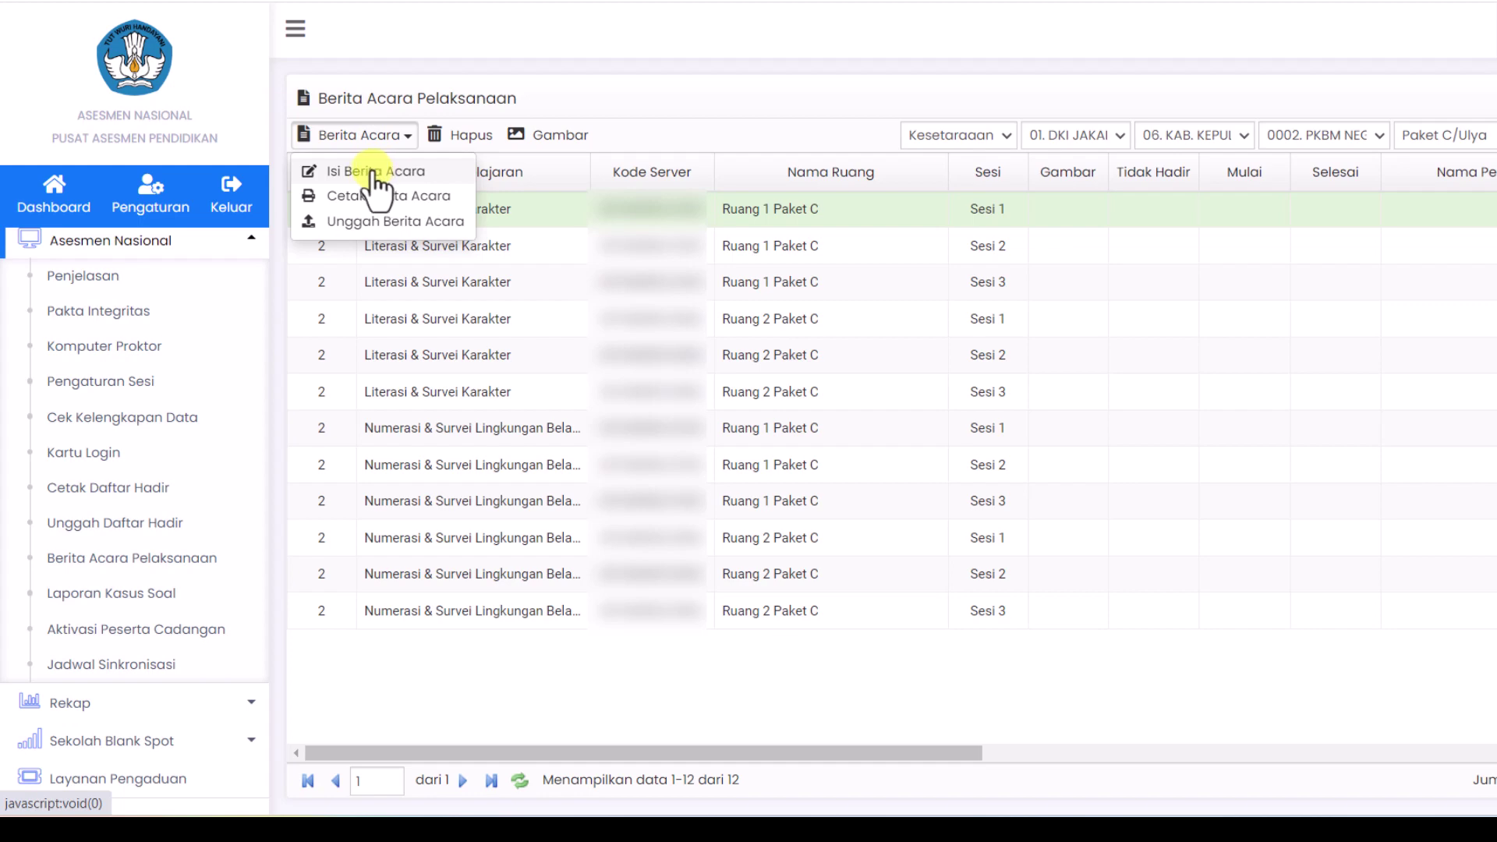
left_click(378, 187)
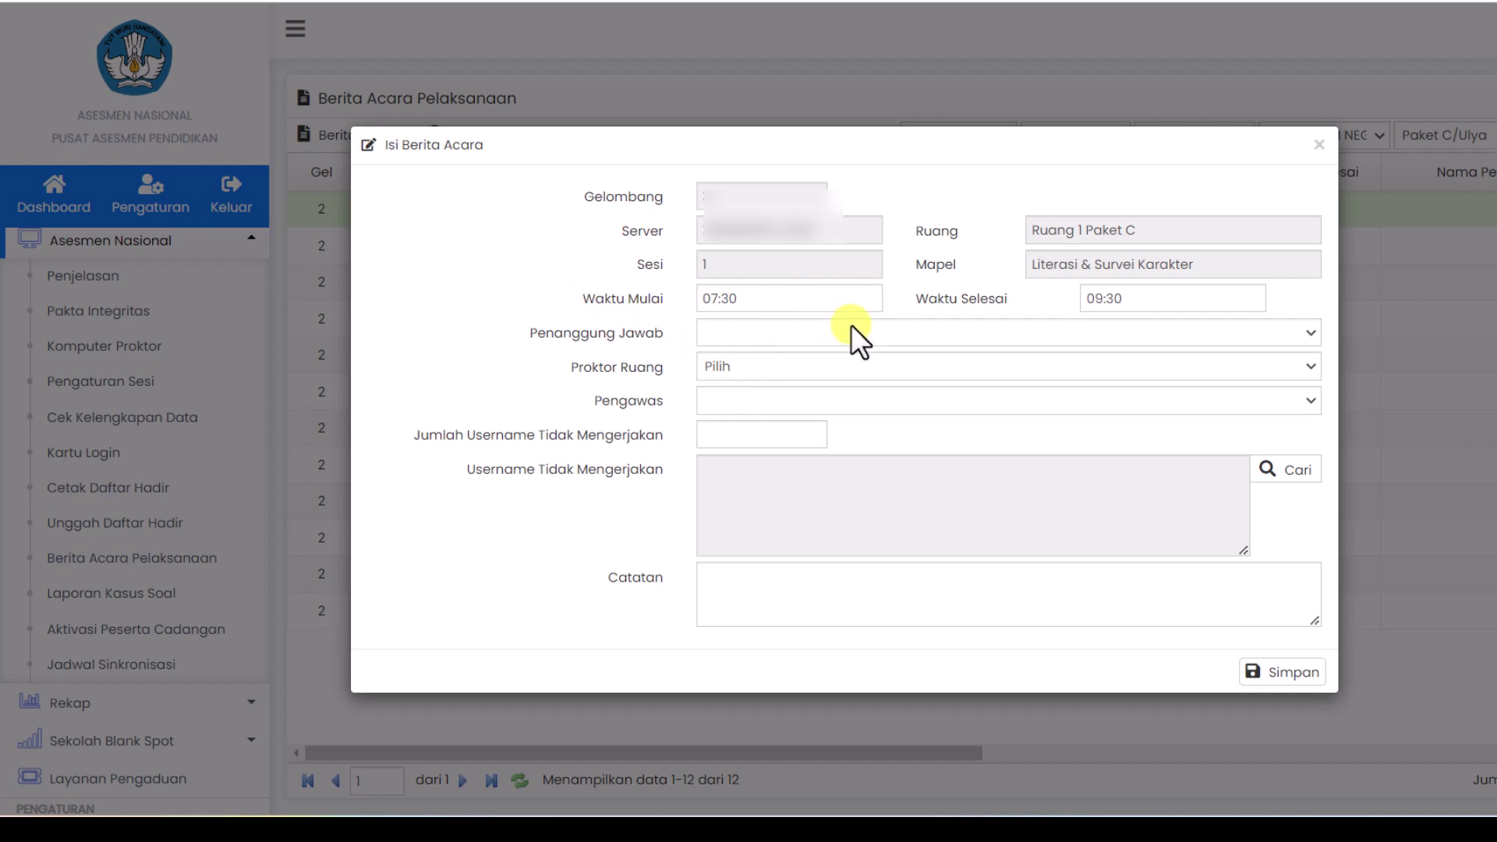
left_click(989, 334)
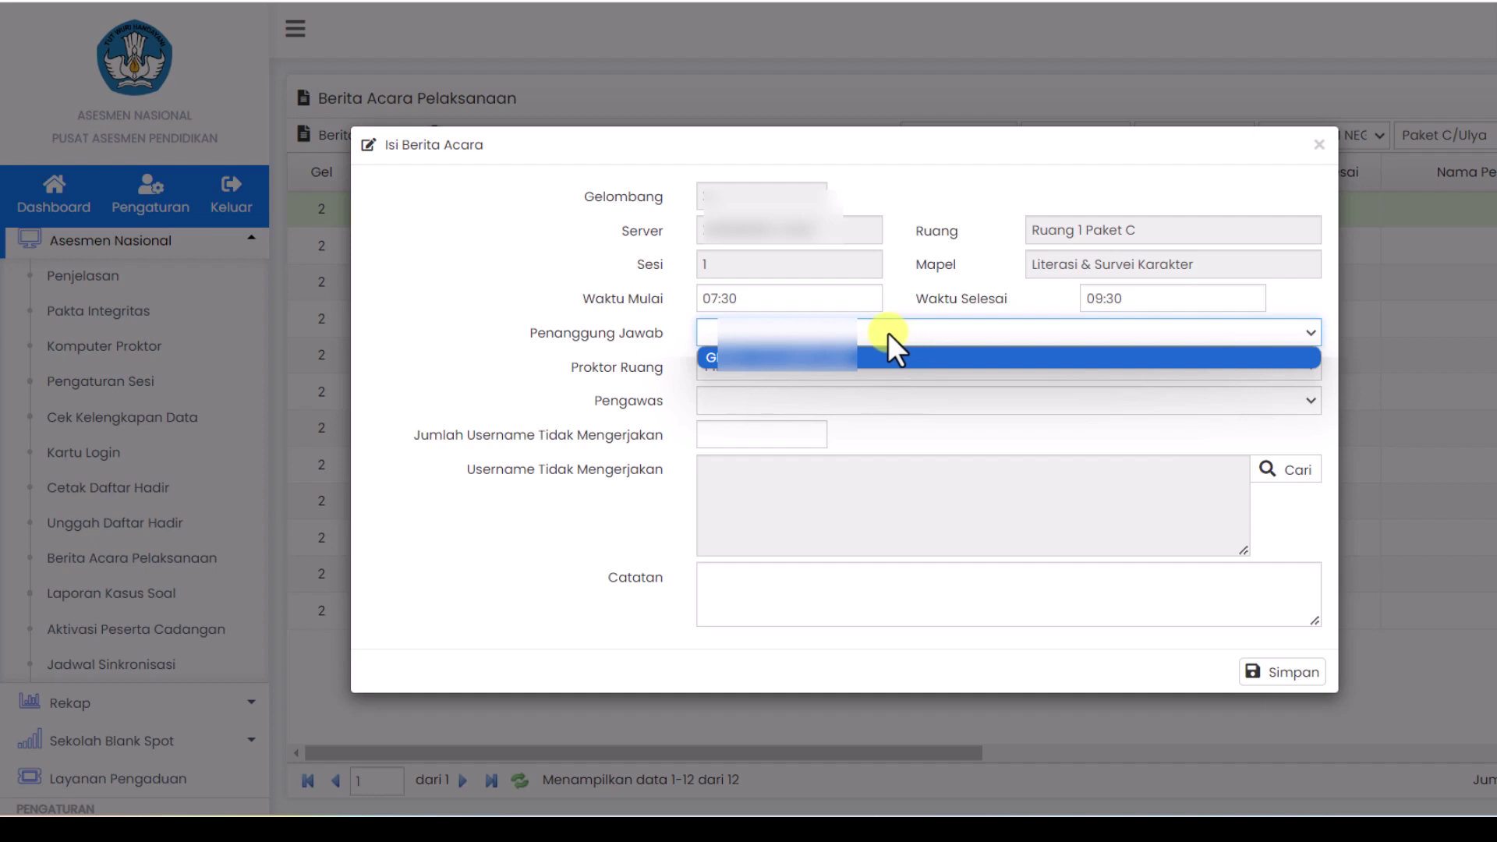
left_click(891, 355)
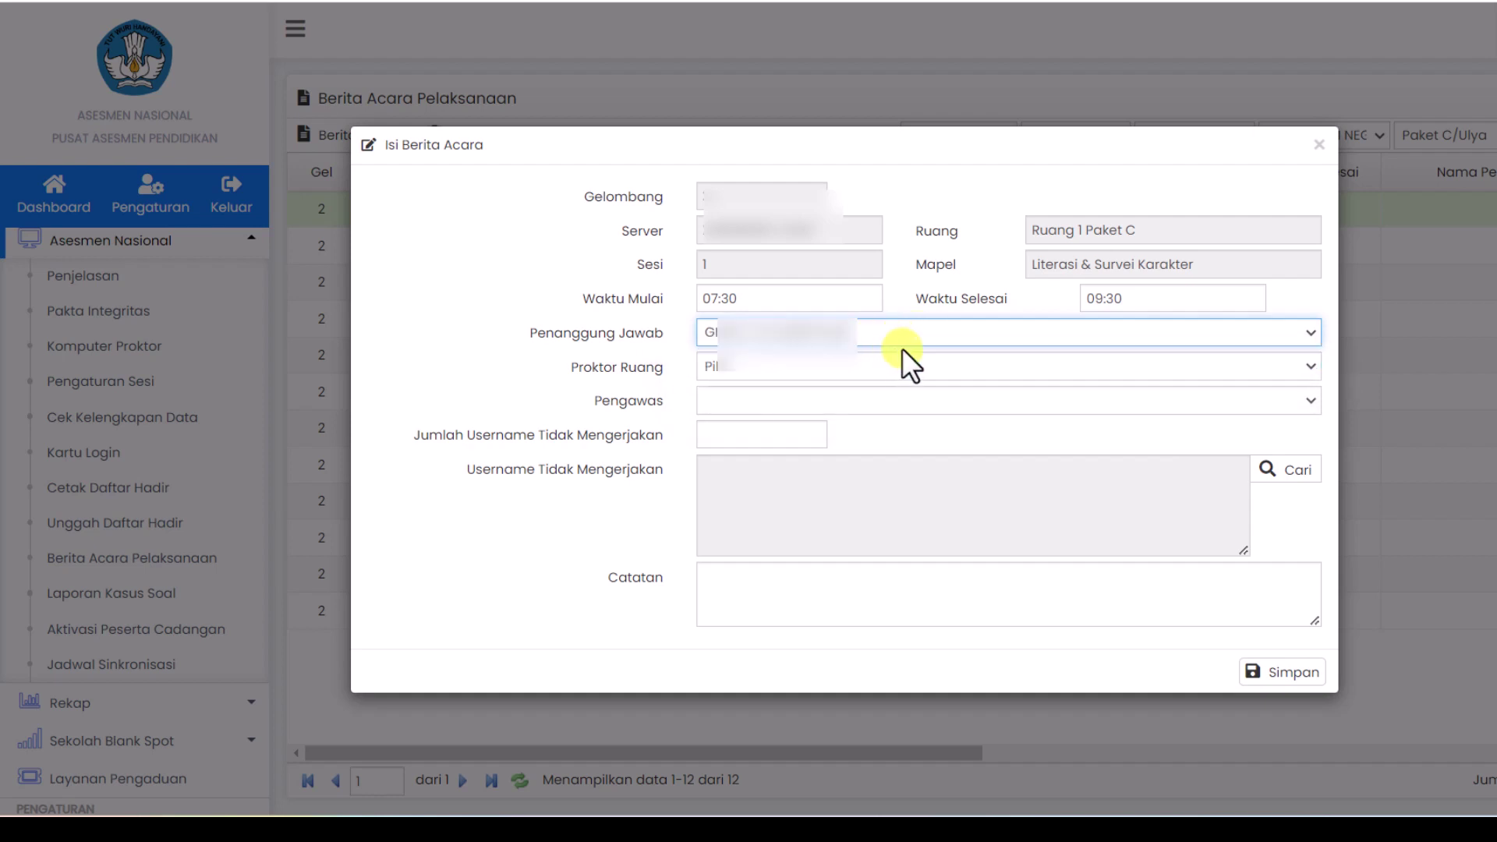
left_click(885, 363)
left_click(853, 414)
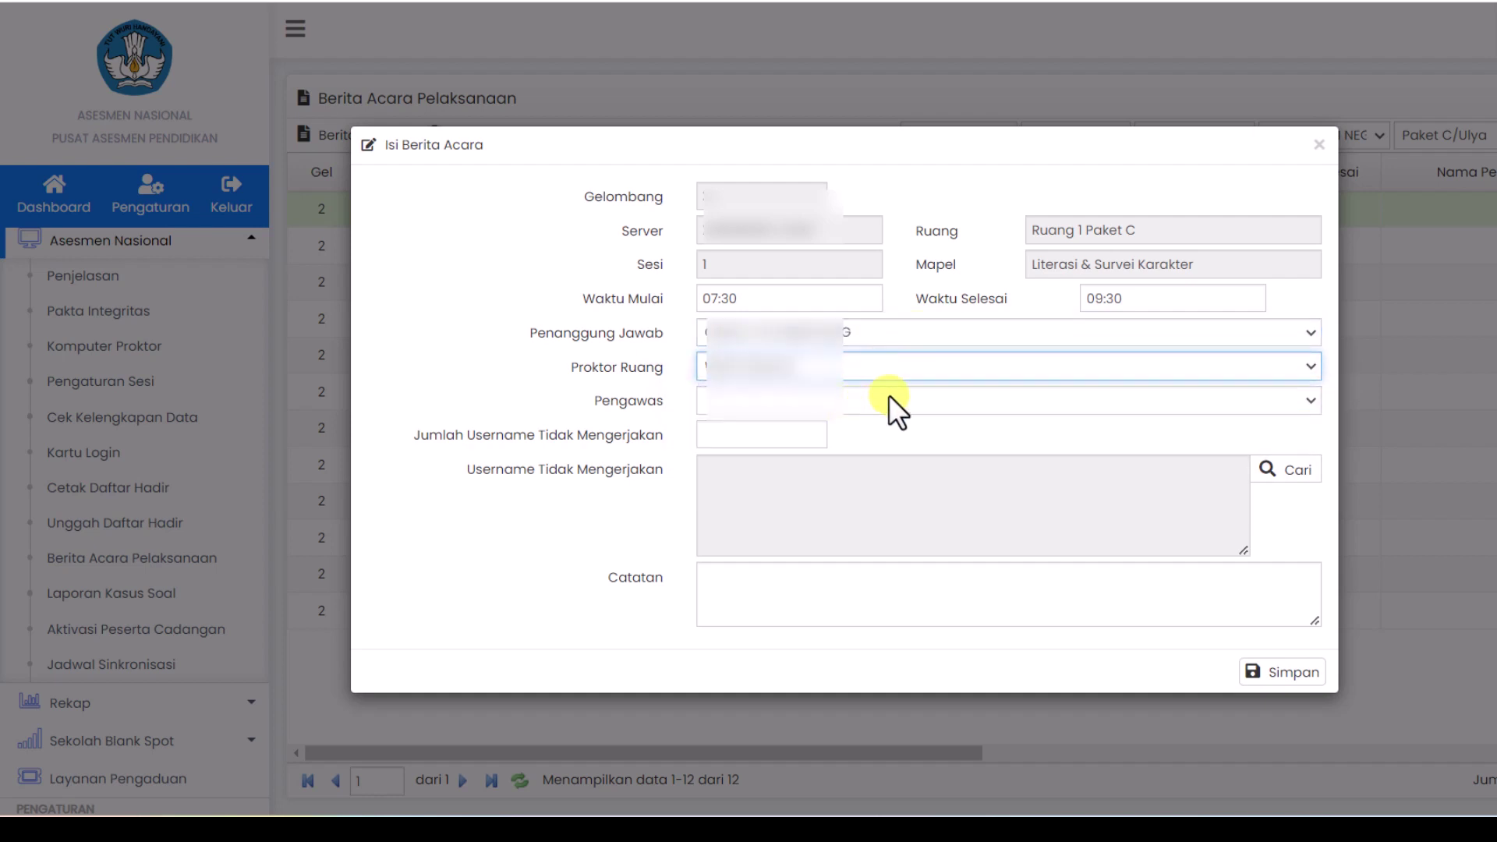
left_click(920, 399)
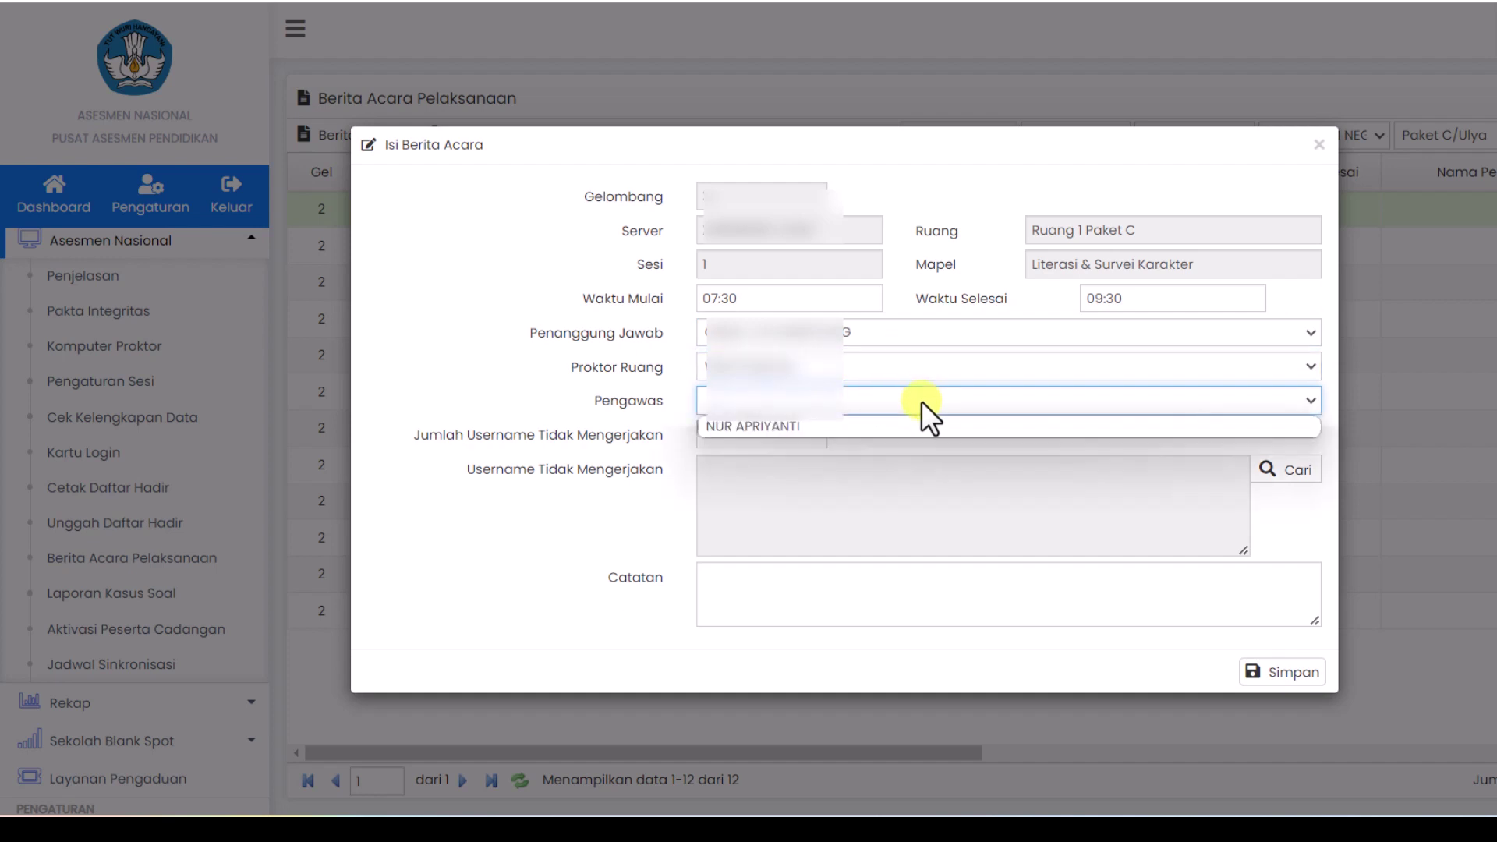
left_click(919, 416)
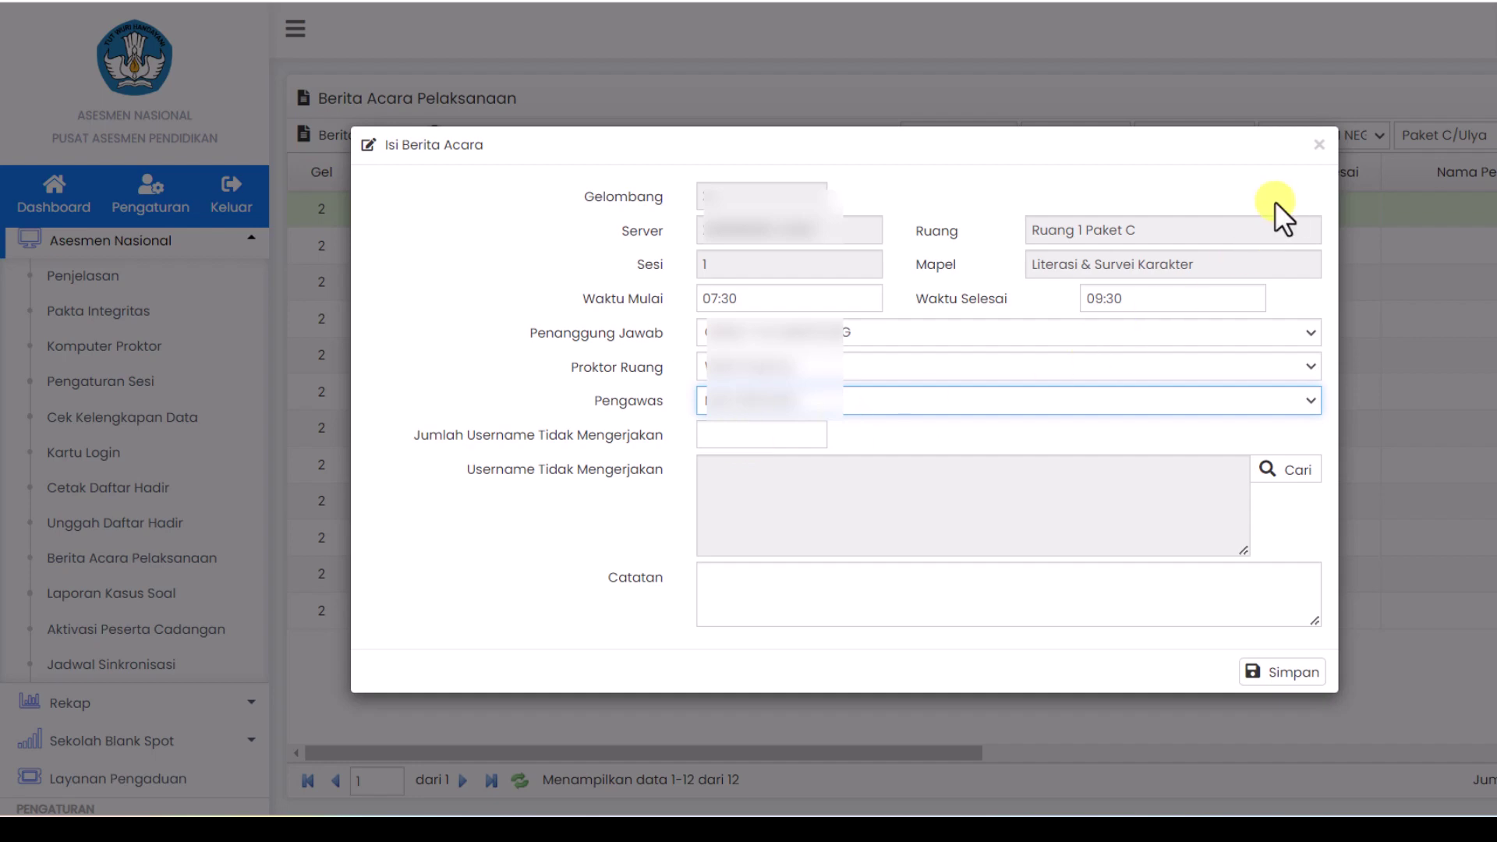
Step: Close the Isi Berita Acara dialog to return to the 12 Paket C sessions
left_click(1319, 145)
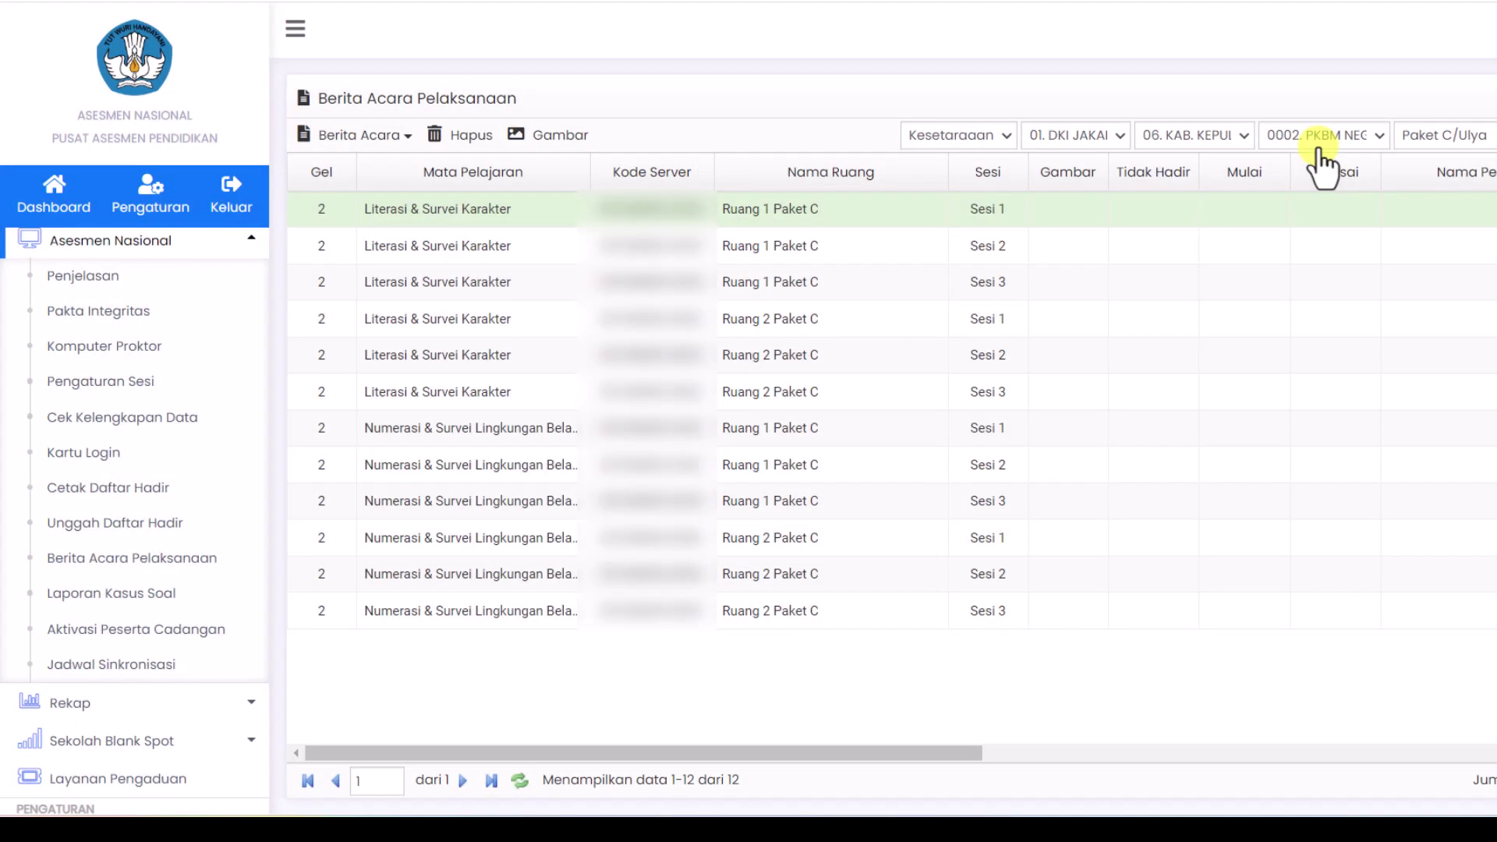